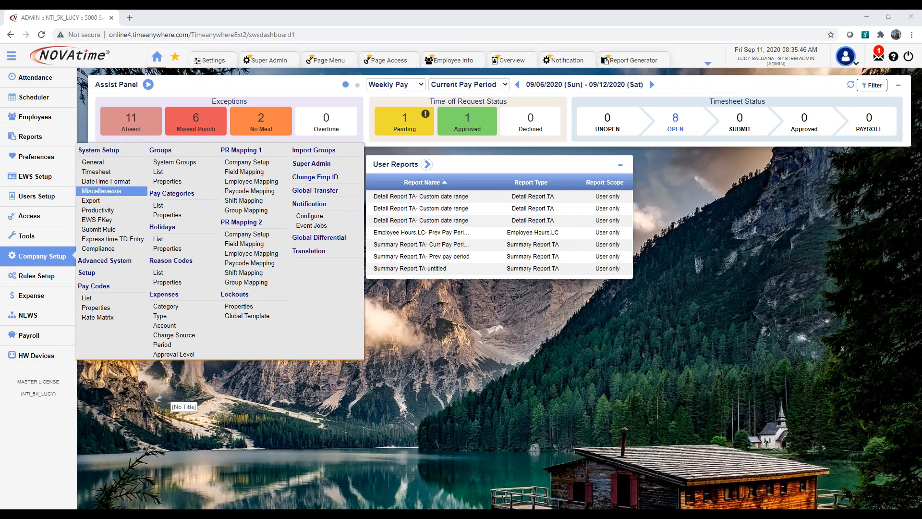
- Open the Miscellaneous section of the company's Timesheet system settings and check the "Switch to legacy timesheet" option
left_click(115, 192)
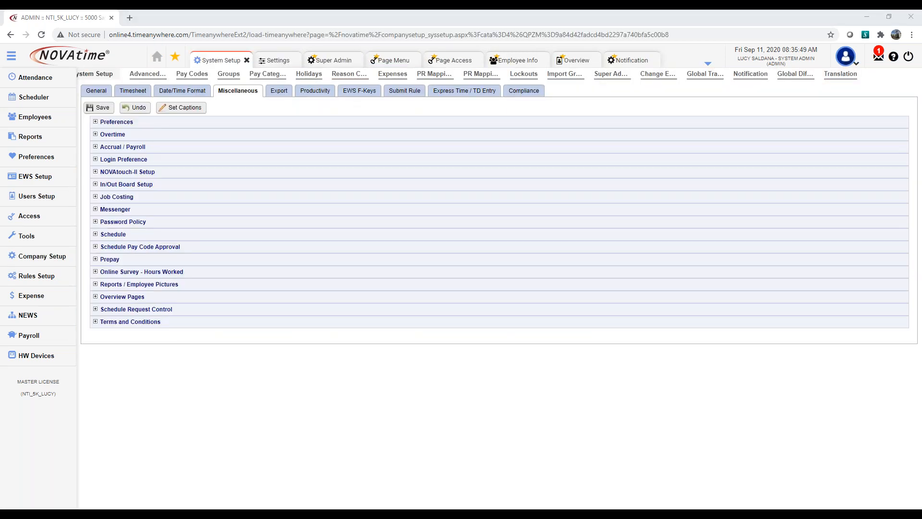
left_click(72, 217)
left_click(133, 91)
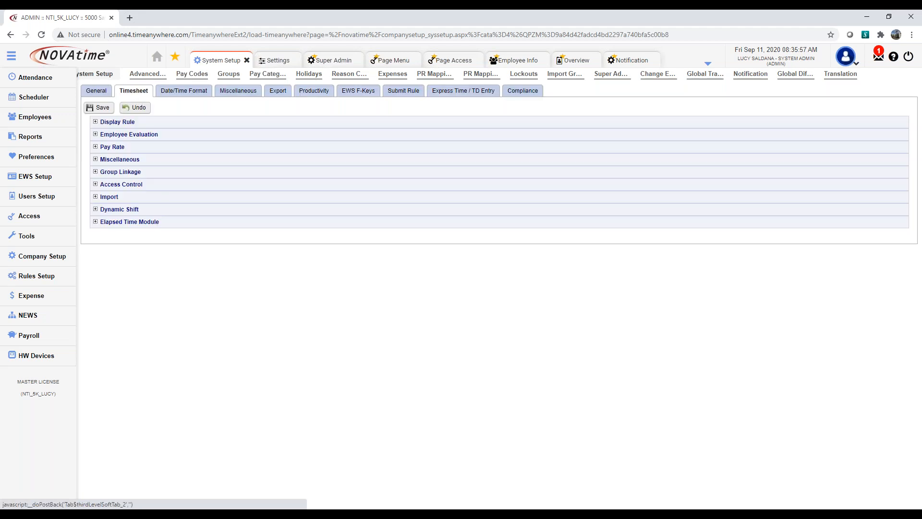
left_click(96, 160)
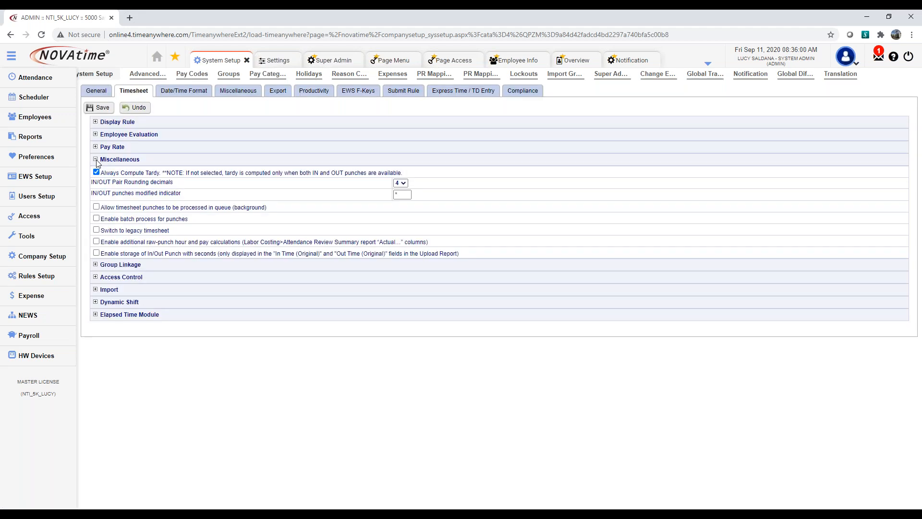
left_click_drag(173, 234, 103, 234)
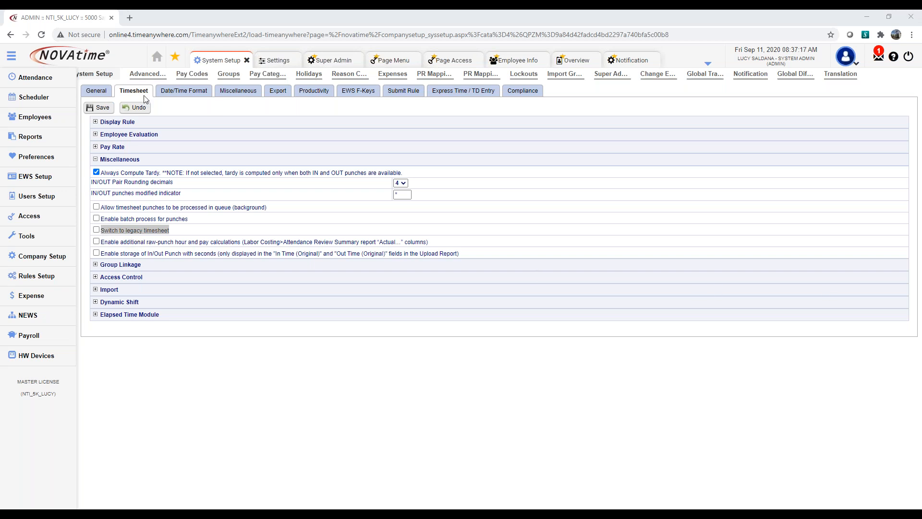
- Open the access Page Menu for the Administrator Access group and check that Daily Timesheet Management is enabled under Attendance
mouse_move(35, 219)
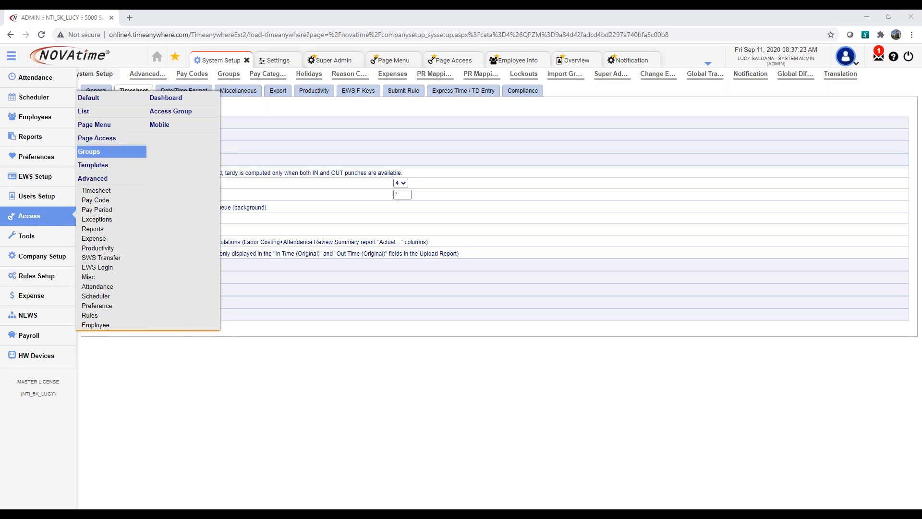
left_click(94, 125)
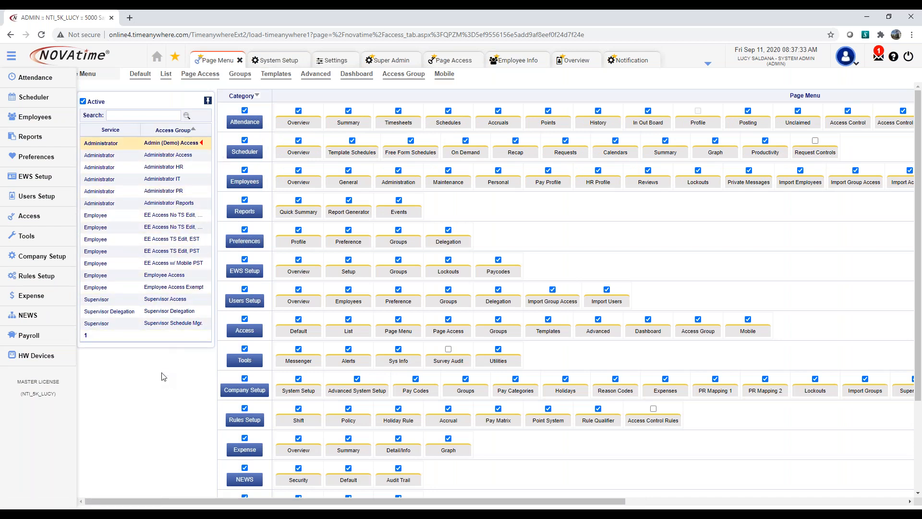
left_click(188, 155)
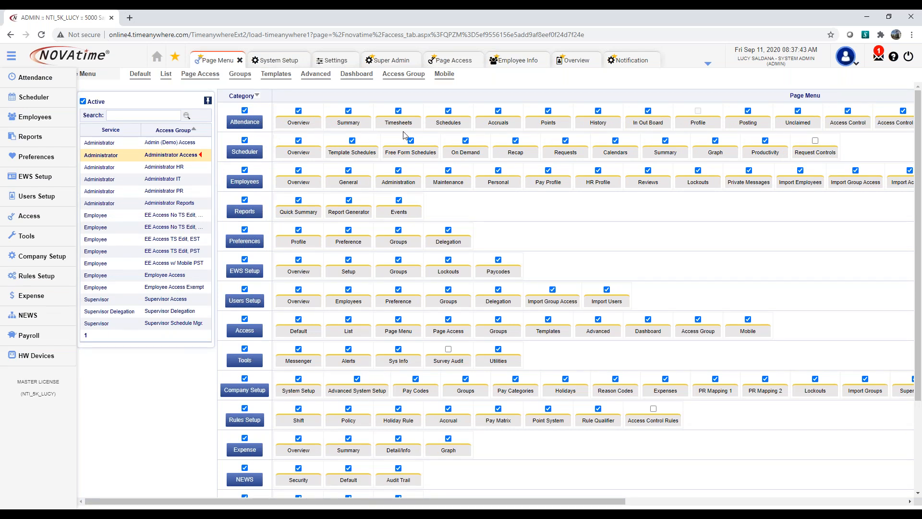
scroll(403, 131, "right", 5)
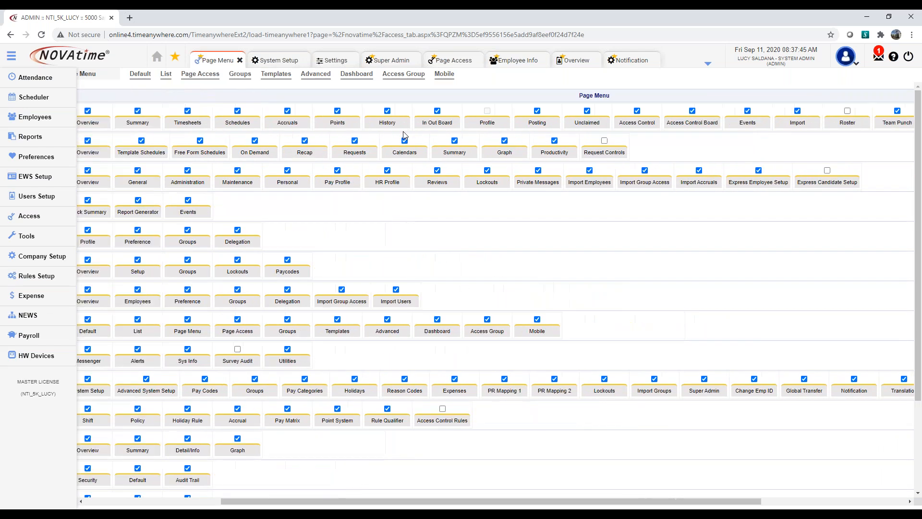
scroll(402, 131, "right", 5)
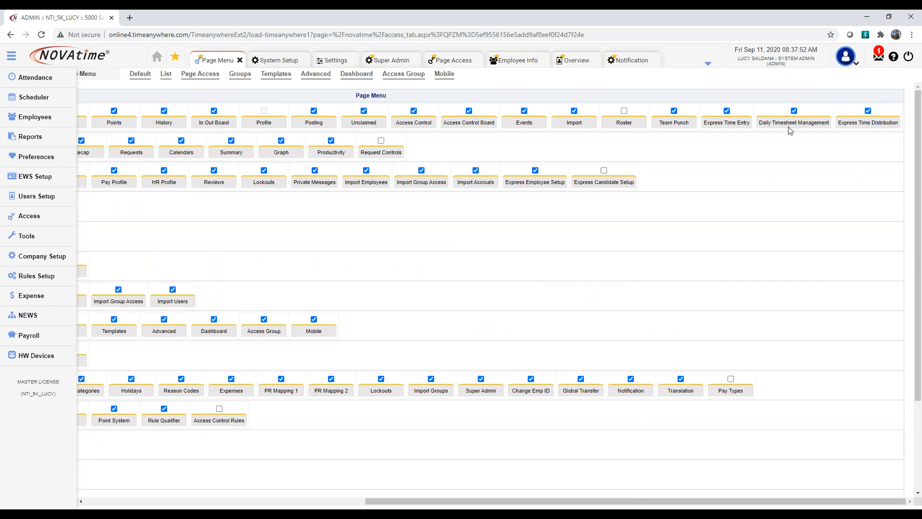
scroll(790, 131, "left", 10)
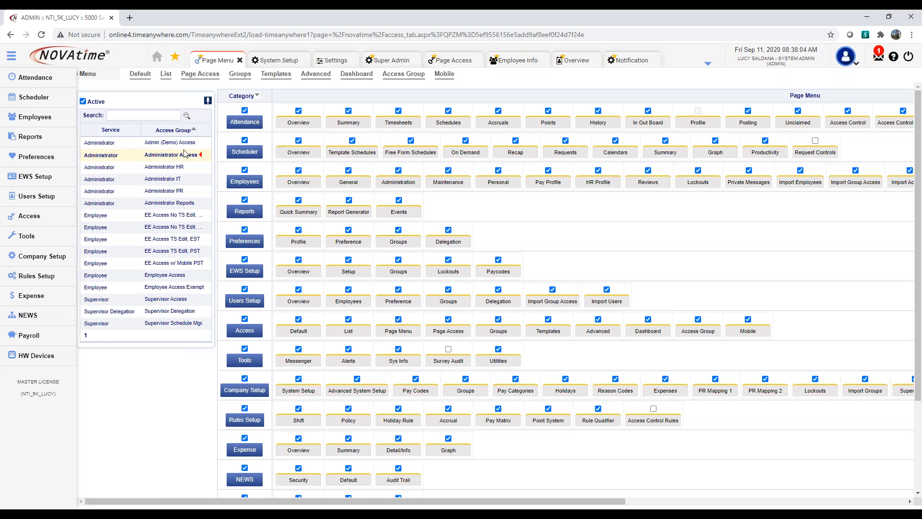
- In Page Access, give the Administrator Access group Full Access to Attendance\Daily Timesheet Management, and log out and back in
left_click(199, 74)
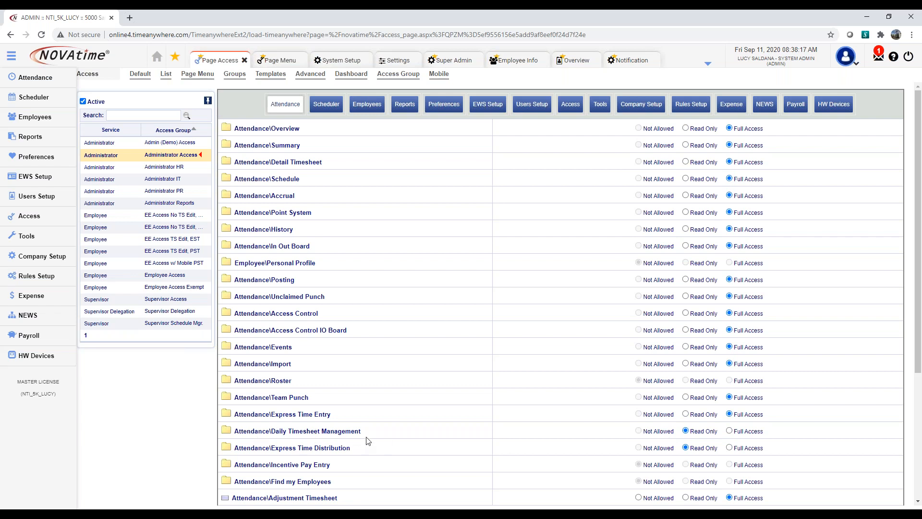
left_click(729, 431)
left_click(907, 58)
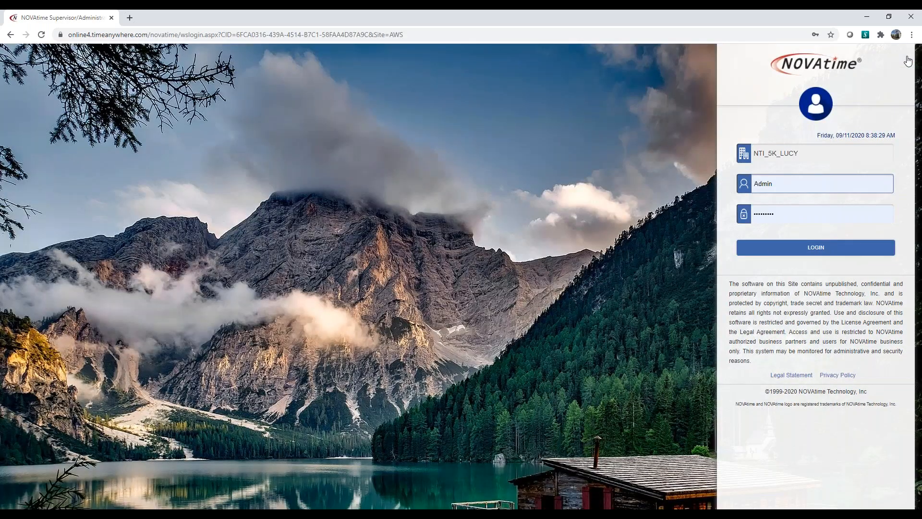
left_click(807, 249)
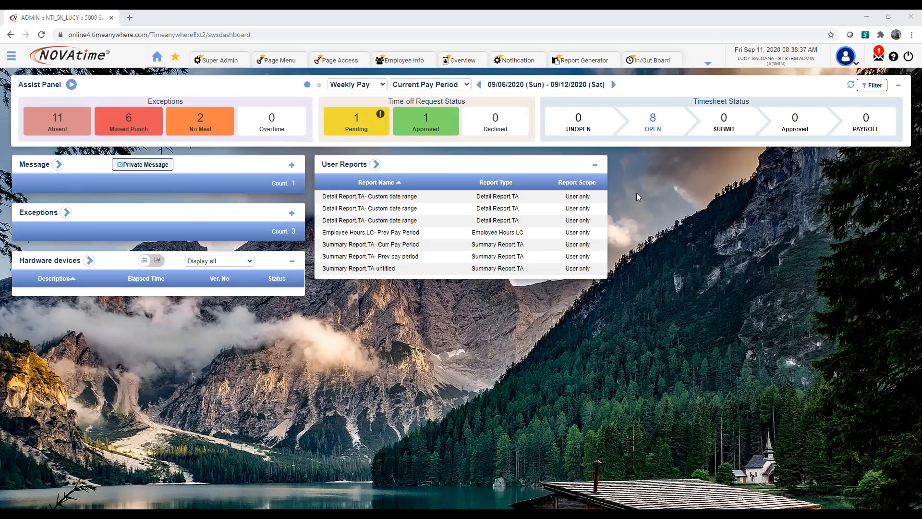
- Open the Attendance Timesheets page from the dashboard and keep the window maximized
left_click(12, 57)
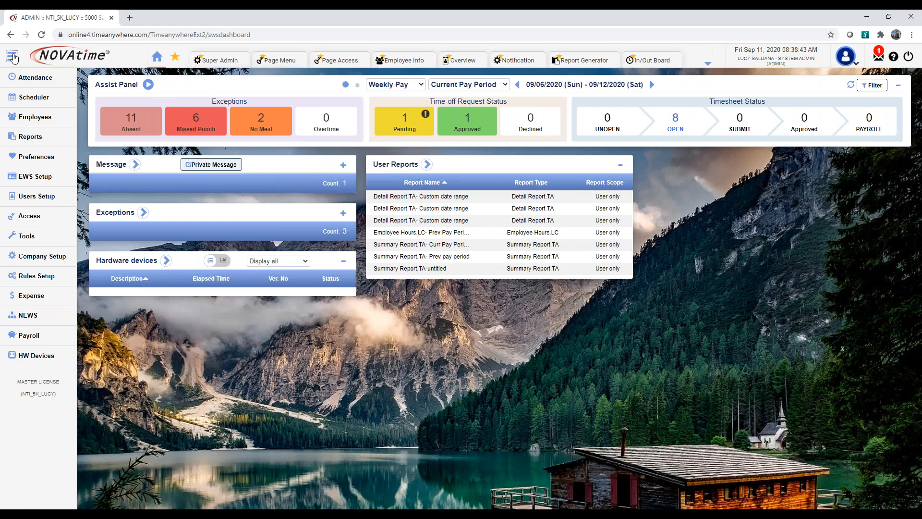
mouse_move(43, 80)
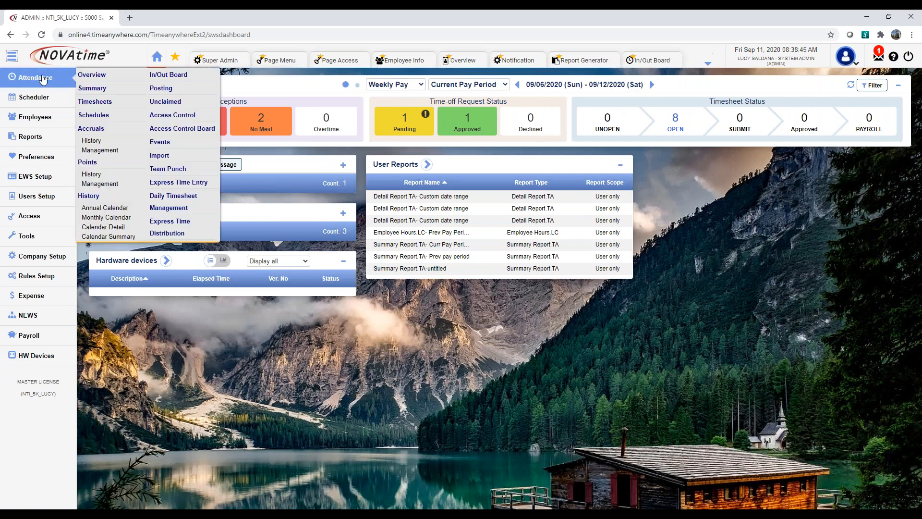
left_click(106, 106)
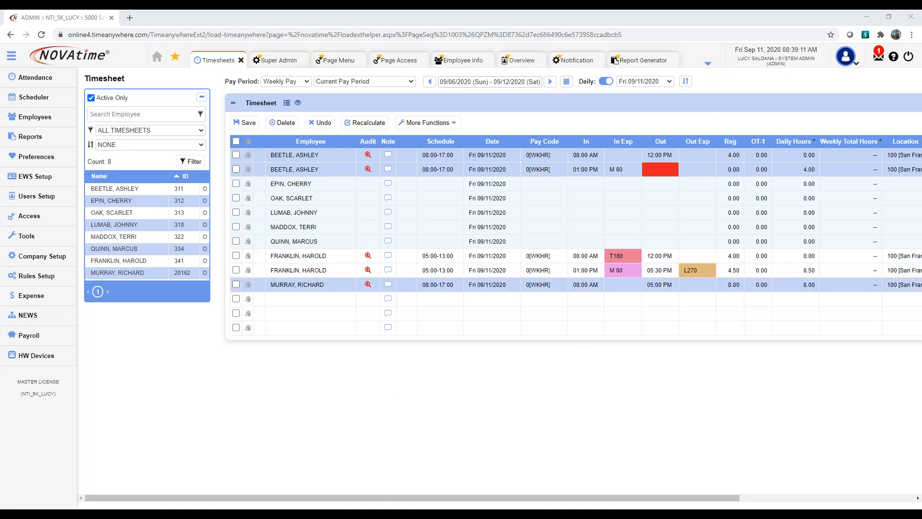
left_click(889, 17)
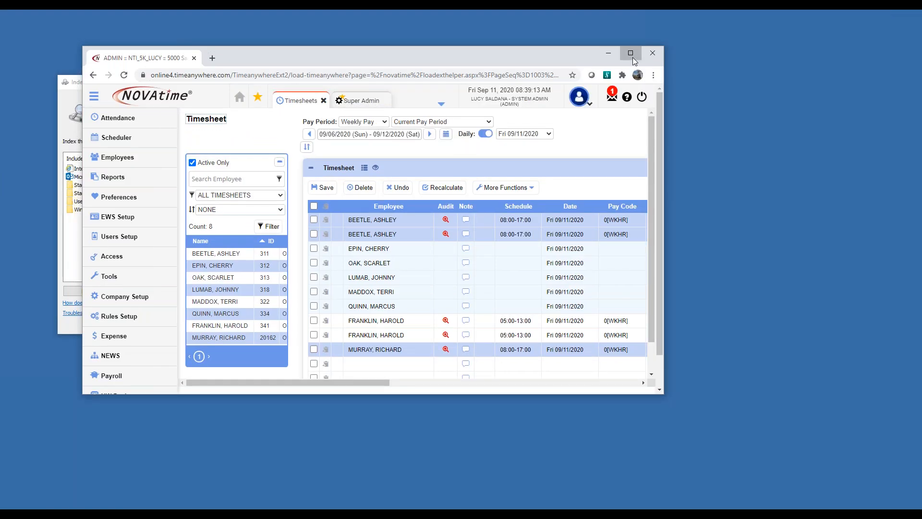
left_click(632, 56)
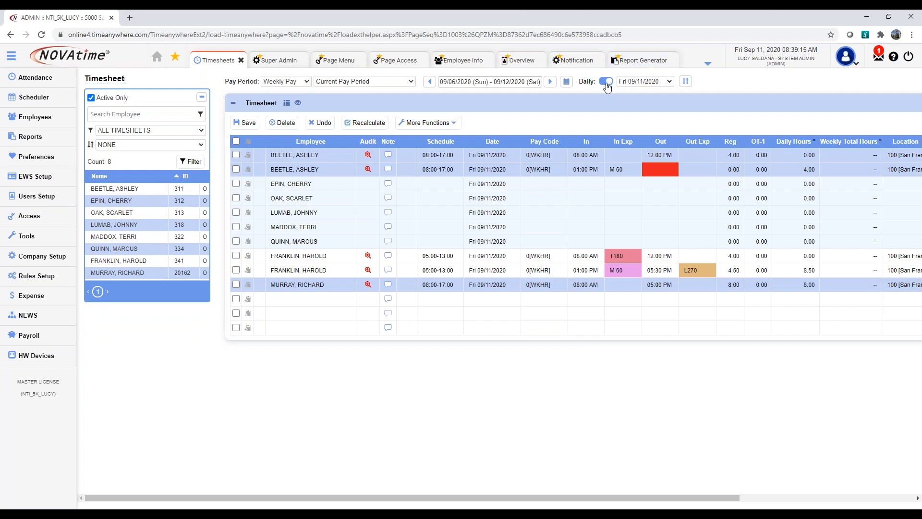
- Turn off the daily view, filter the employee list by MISSED PUNCH and look through the listed employees' timesheets
left_click(607, 85)
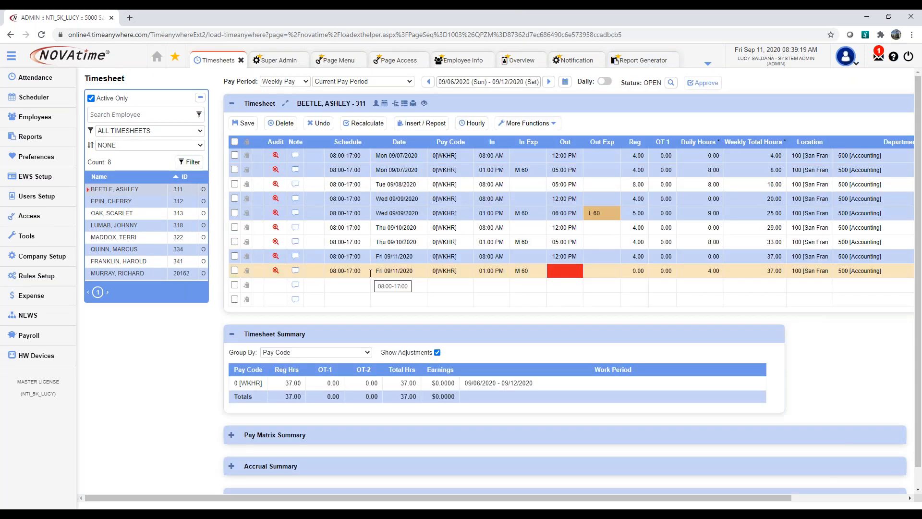
left_click(155, 134)
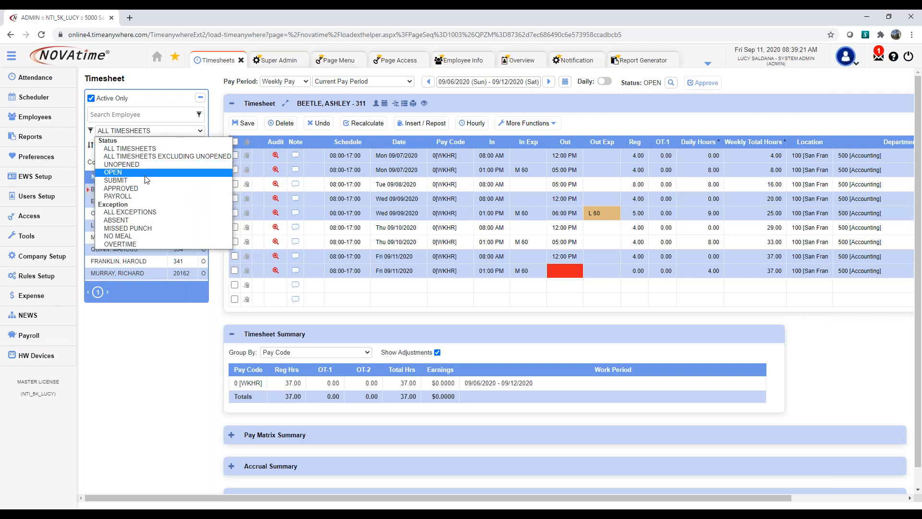
left_click(149, 229)
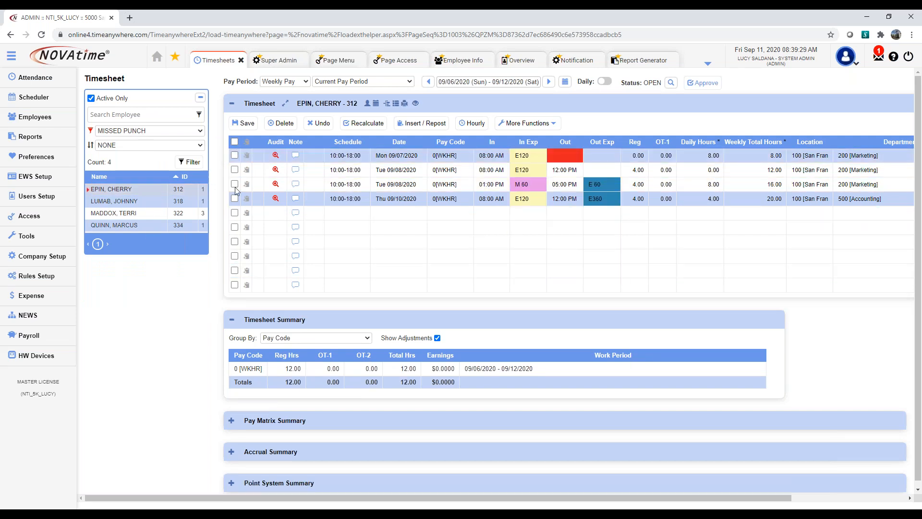
left_click(138, 201)
left_click(133, 215)
left_click(135, 226)
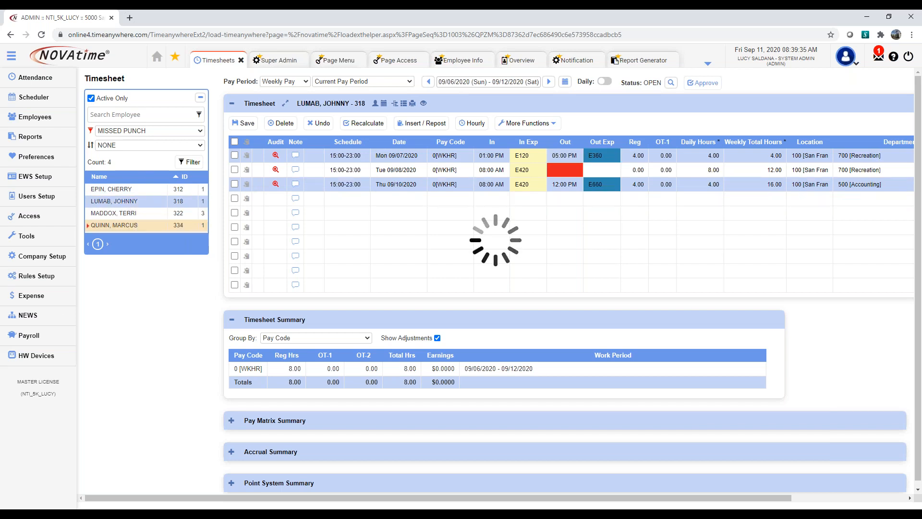
- Reset the employee list filter to ALL TIMESHEETS and compare the daily view with the individual timesheet view
left_click(144, 131)
left_click(141, 149)
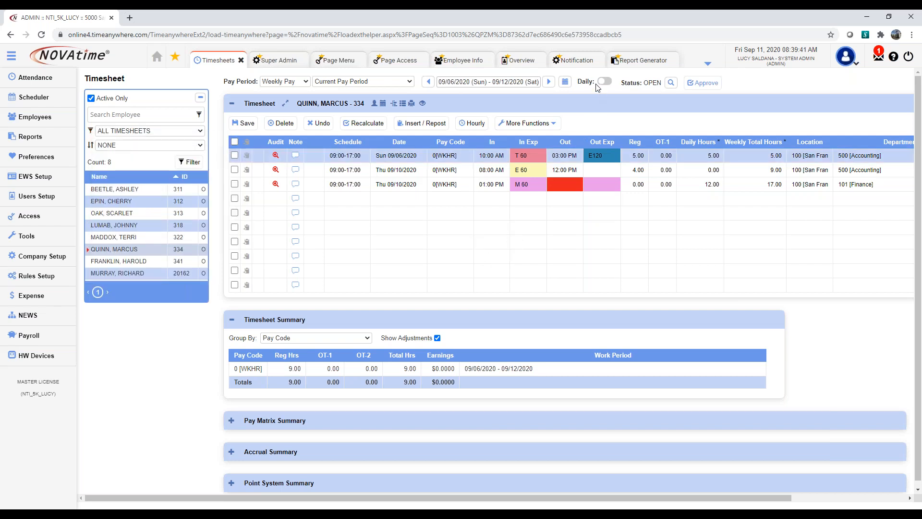
left_click_drag(579, 81, 595, 82)
left_click(604, 83)
left_click(604, 83)
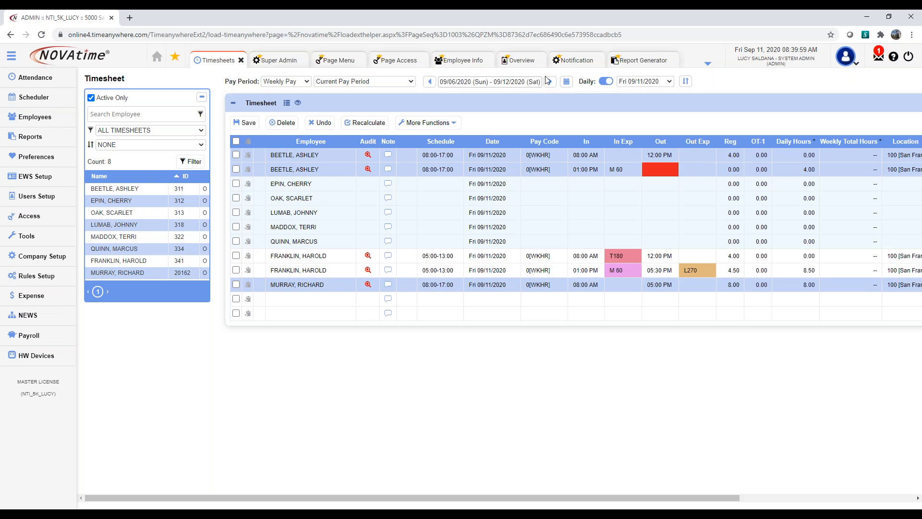
left_click(605, 81)
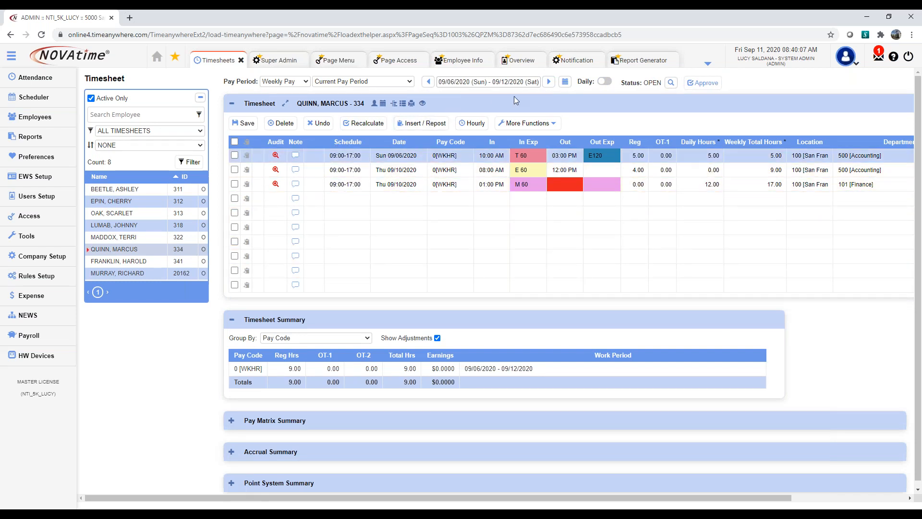
- Switch to the daily view, show the pay period's day bar and select Sunday 09/06
left_click(606, 83)
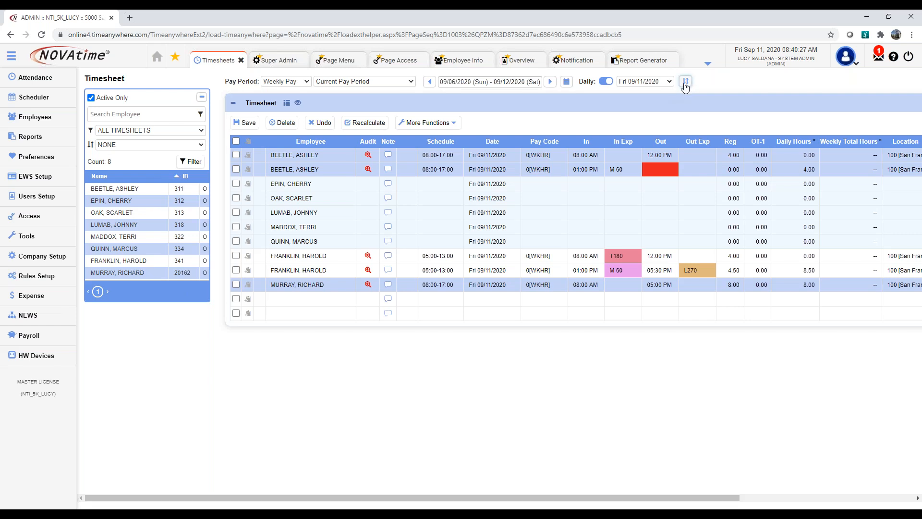
left_click(685, 84)
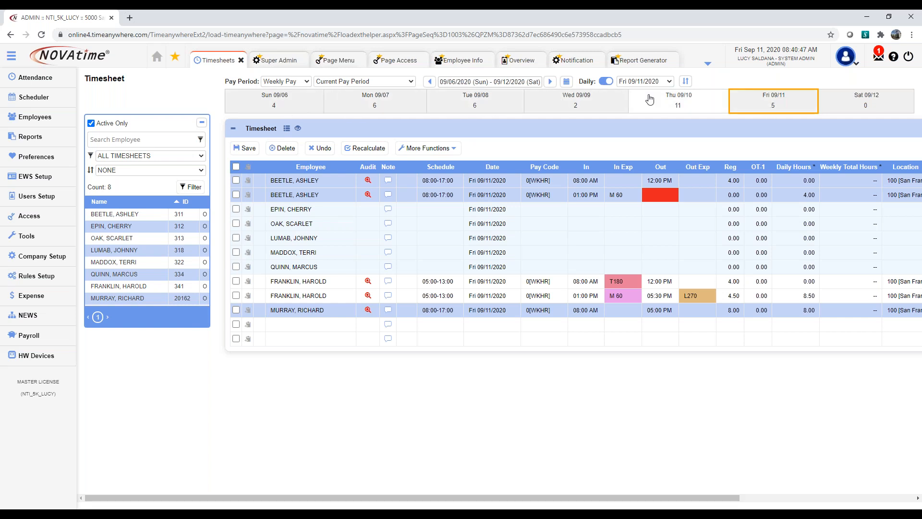
left_click(273, 105)
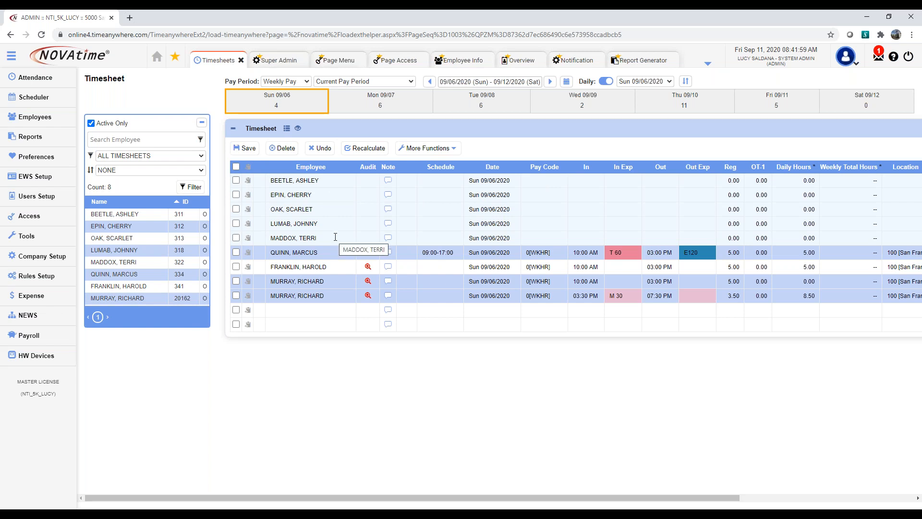
- Copy the Sunday punch row with the 09:00-17:00 schedule, paste it to the first four employees' empty rows and save the timesheet
left_click(282, 256)
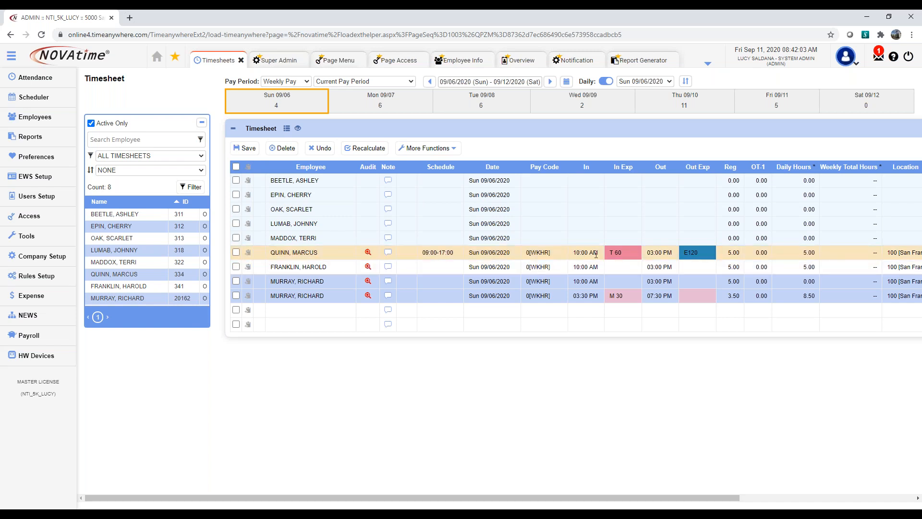
left_click(248, 253)
left_click(236, 180)
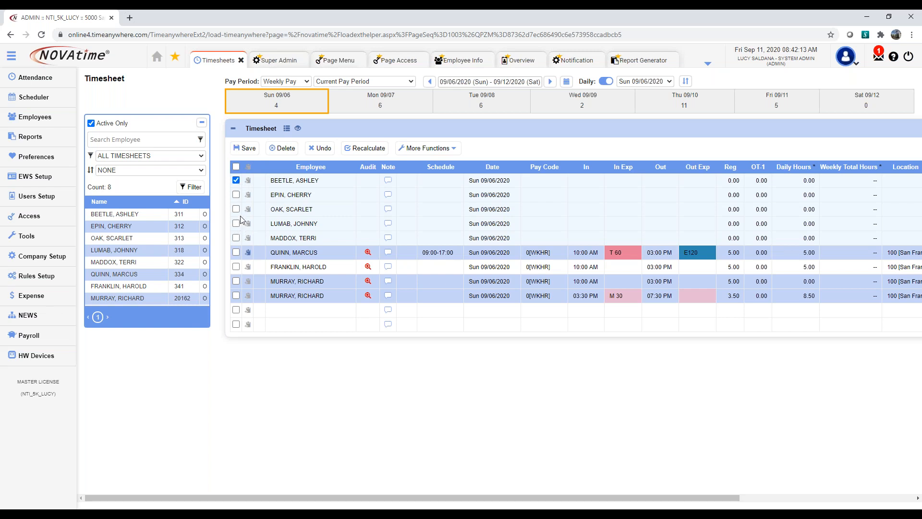
left_click(235, 194)
left_click(236, 209)
left_click(236, 223)
left_click(452, 149)
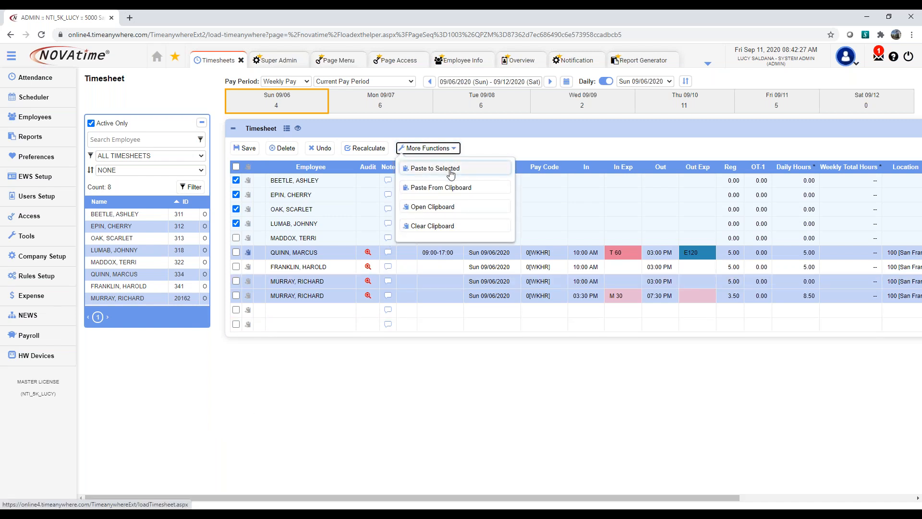
left_click(450, 169)
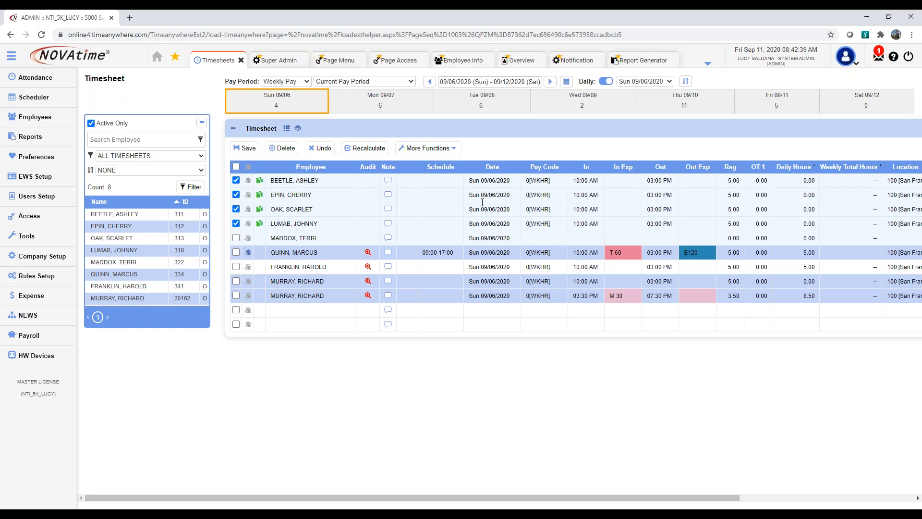
left_click(246, 149)
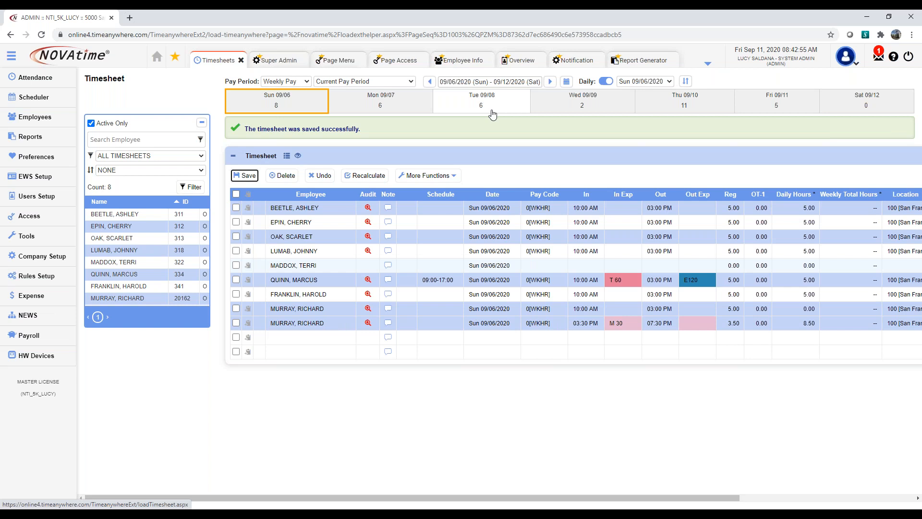
- On Monday 09/07, set the missing Out punch in the 10:00-18:00 schedule row to 5pm and save the timesheet
left_click(414, 111)
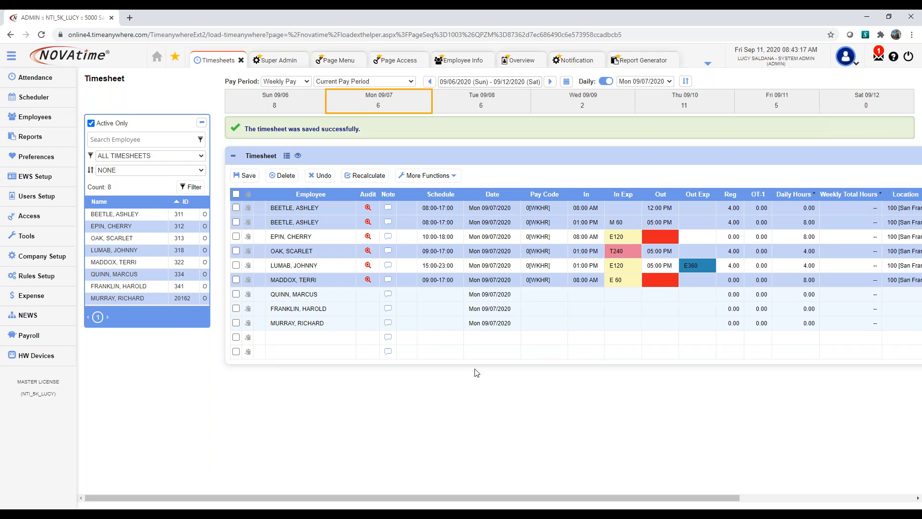
left_click(665, 239)
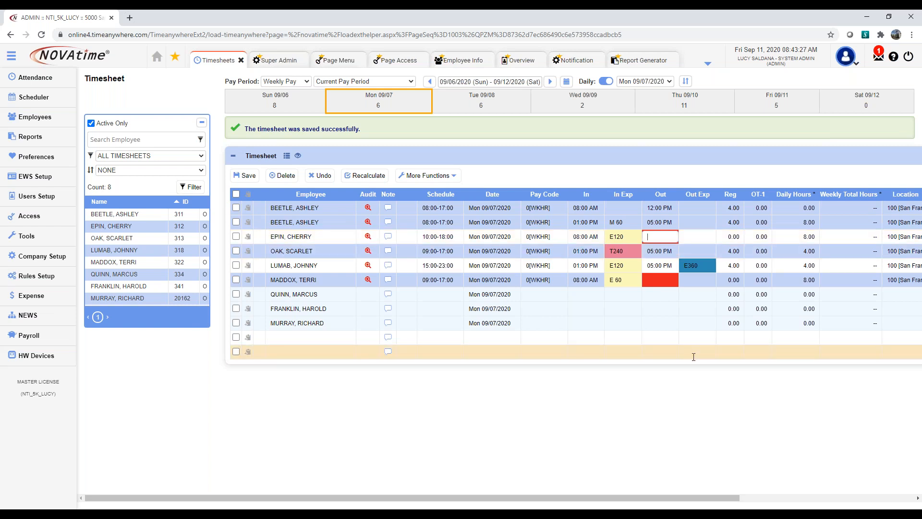
type("5pm")
left_click(247, 176)
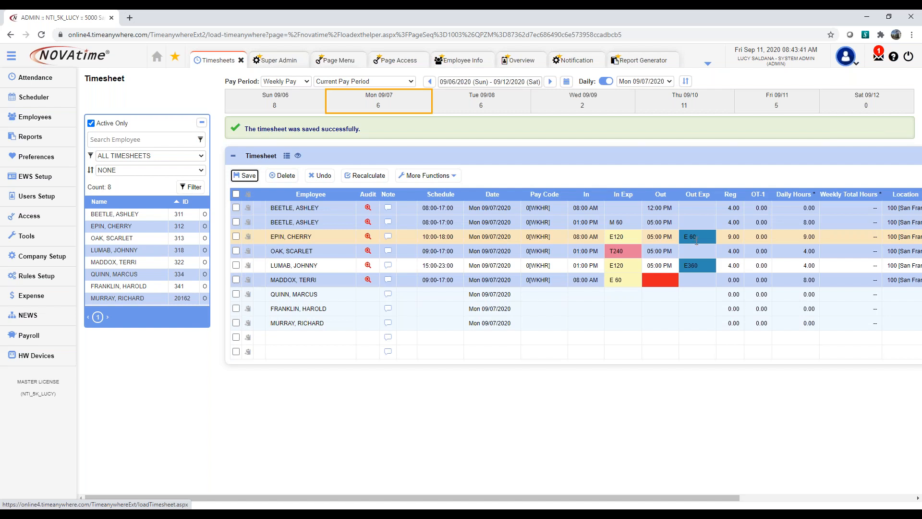
mouse_move(688, 234)
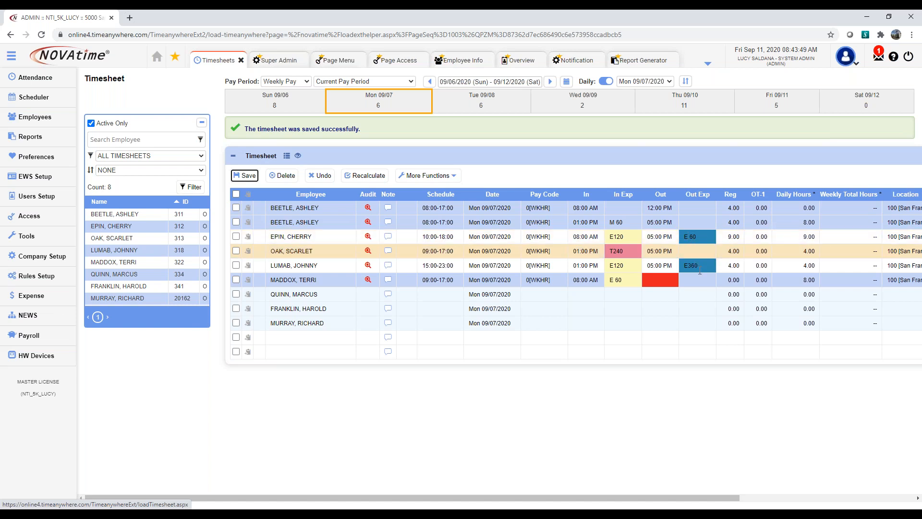
- Fill in the remaining missing Out punch on Monday 09/07 with 01:00 PM and save the timesheet
left_click(655, 284)
type("10")
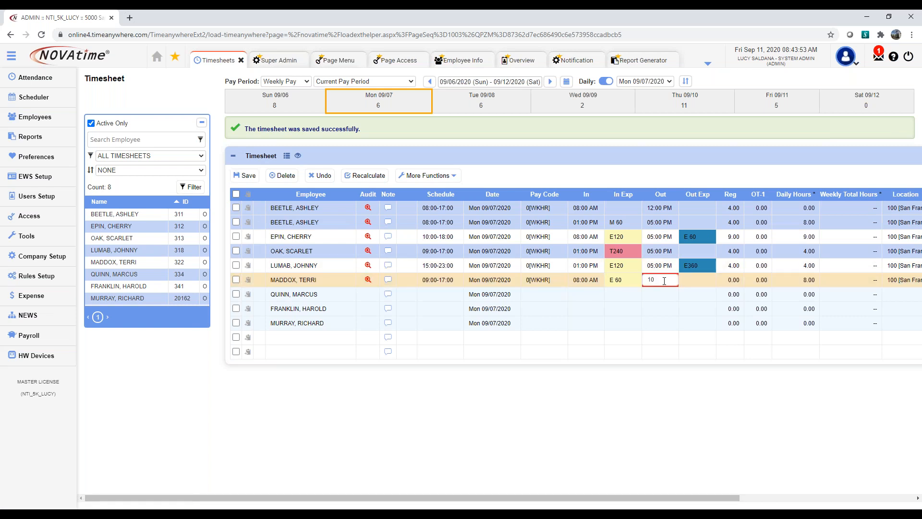
type("2pm")
left_click(245, 175)
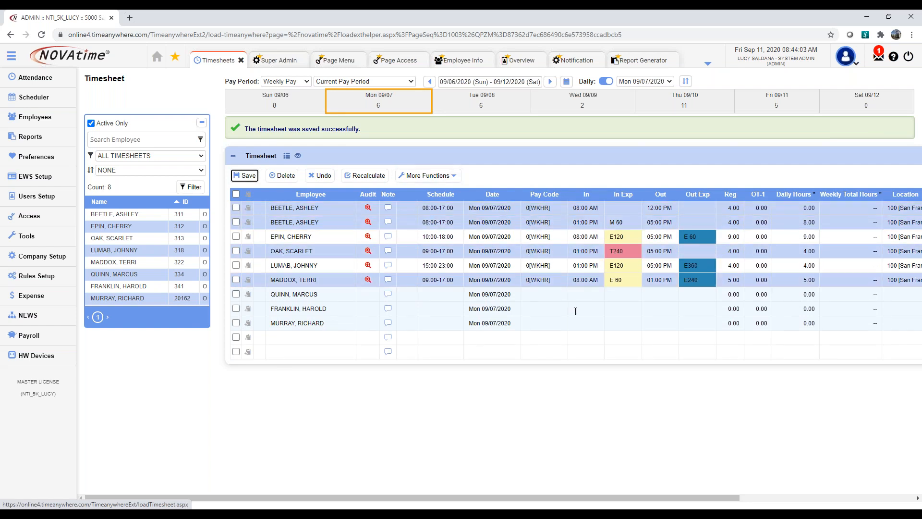
- On Saturday 09/12, enter pay code 0[WKHR], In 08:00 AM and Out 05:00 PM for the first listed employee and save
left_click(785, 106)
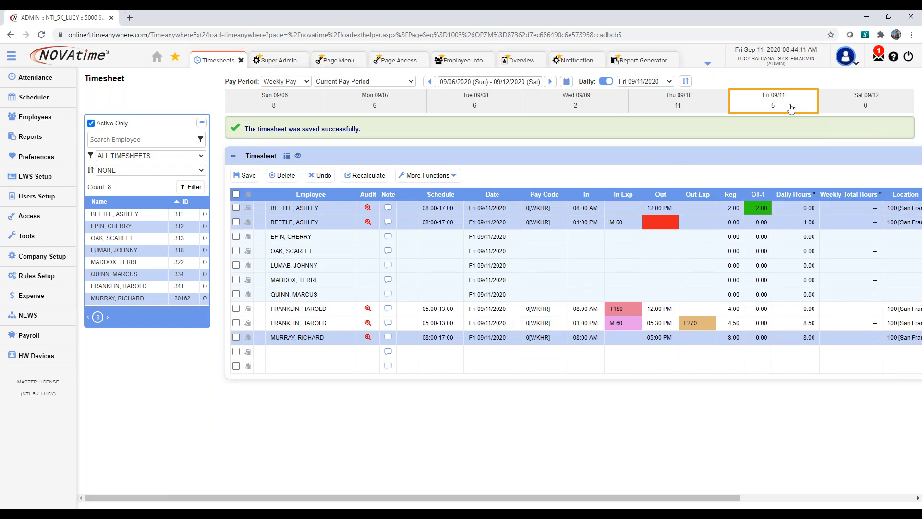
left_click(844, 111)
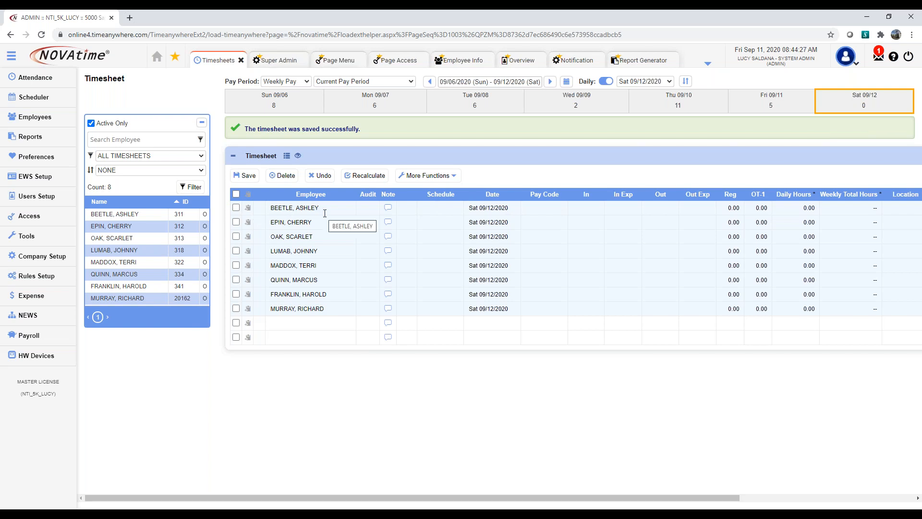
left_click(546, 211)
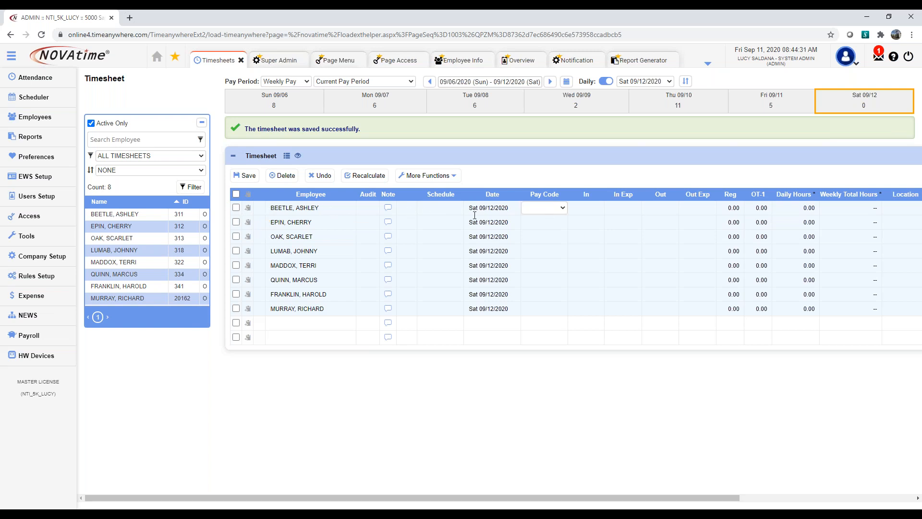
left_click(562, 208)
left_click(540, 219)
left_click(590, 208)
type("8")
left_click(663, 206)
type("5pm")
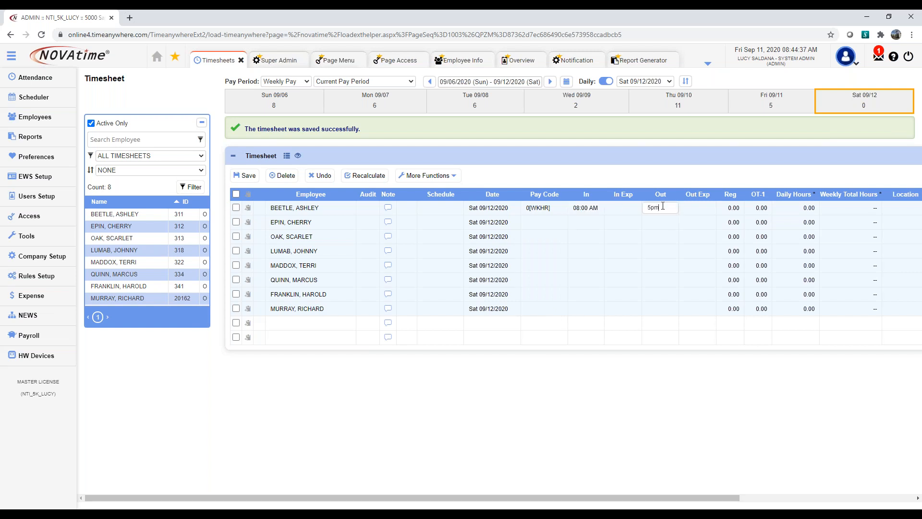
left_click(245, 176)
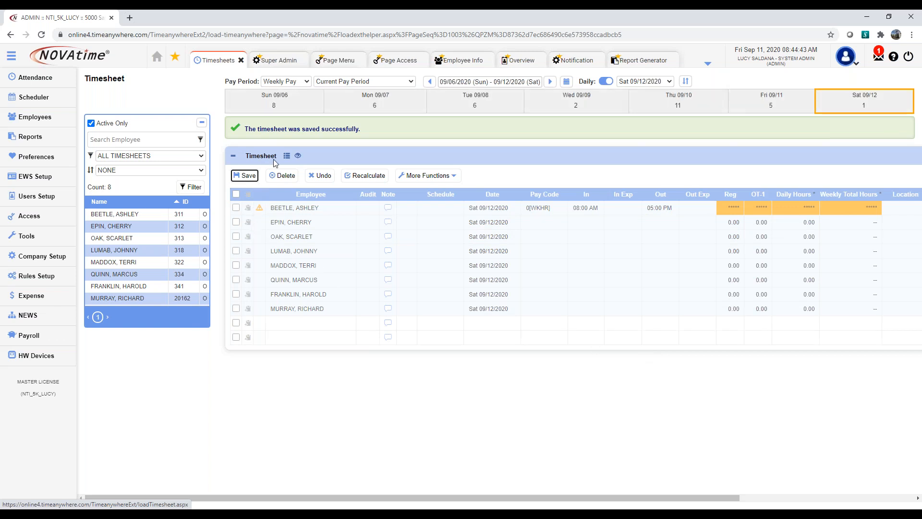
- Clear the existing records from the timesheet clipboard and save the timesheet
left_click(249, 208)
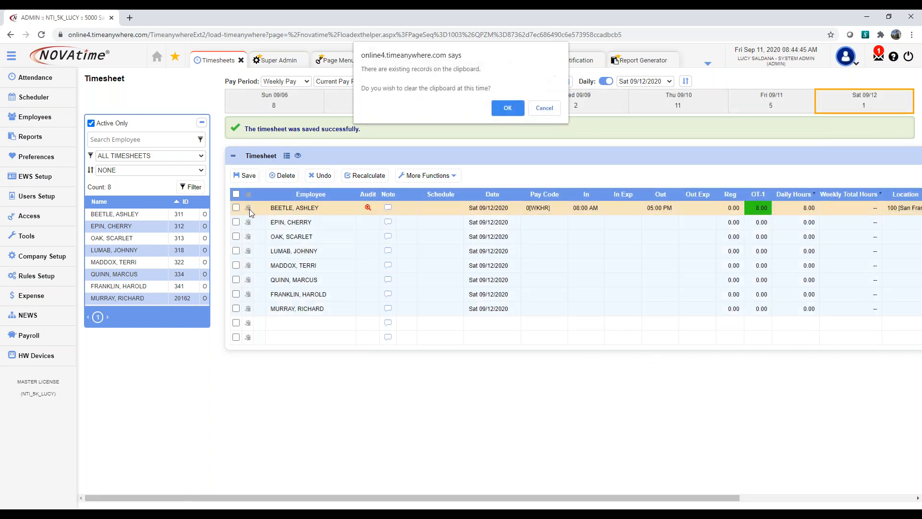
left_click(544, 106)
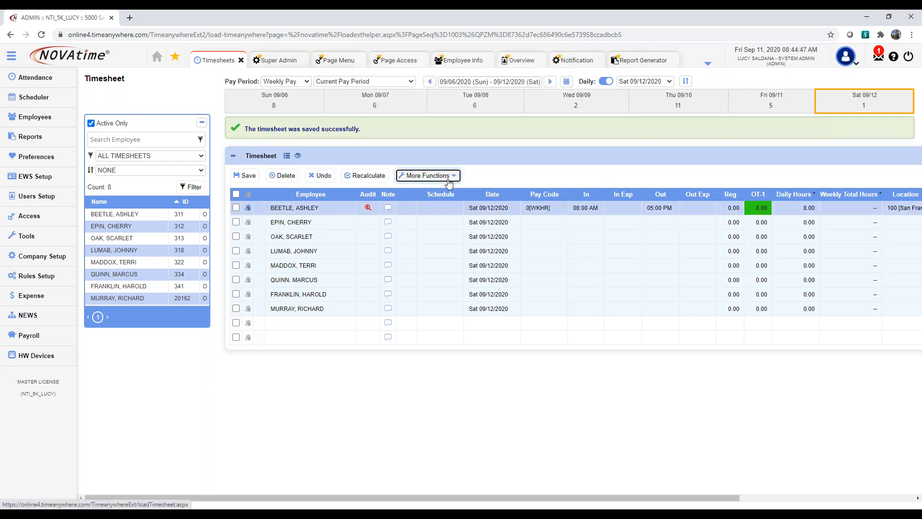
left_click(449, 179)
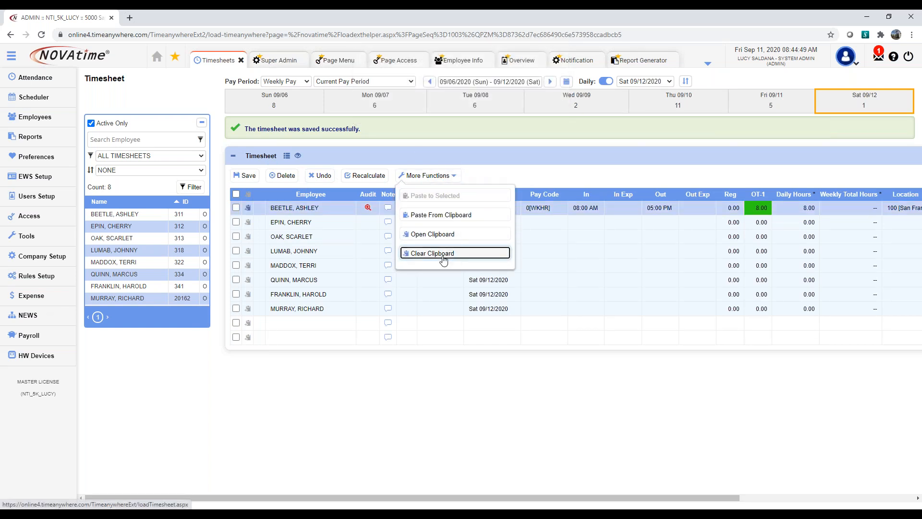
left_click(443, 253)
left_click(245, 175)
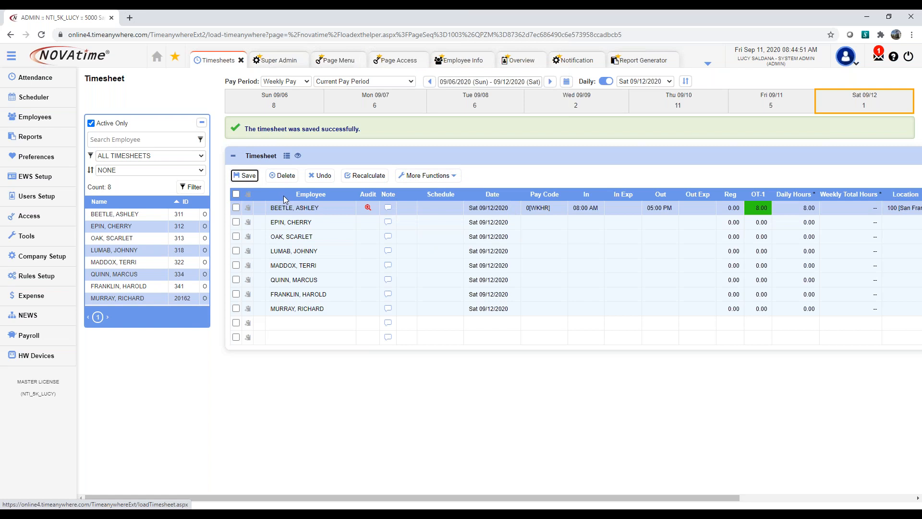
- Copy the first employee's Saturday punch row, paste it to the other seven employees' rows and save the timesheet
left_click(248, 208)
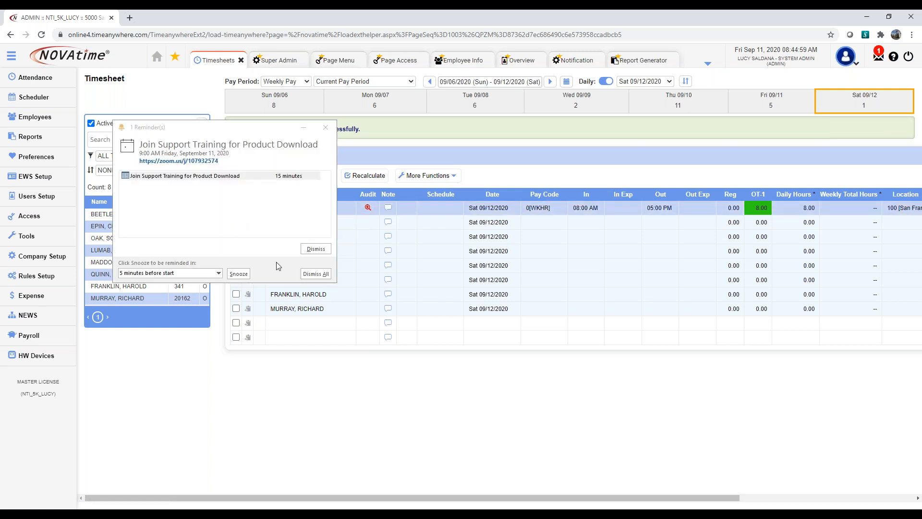
left_click(316, 274)
left_click(210, 231)
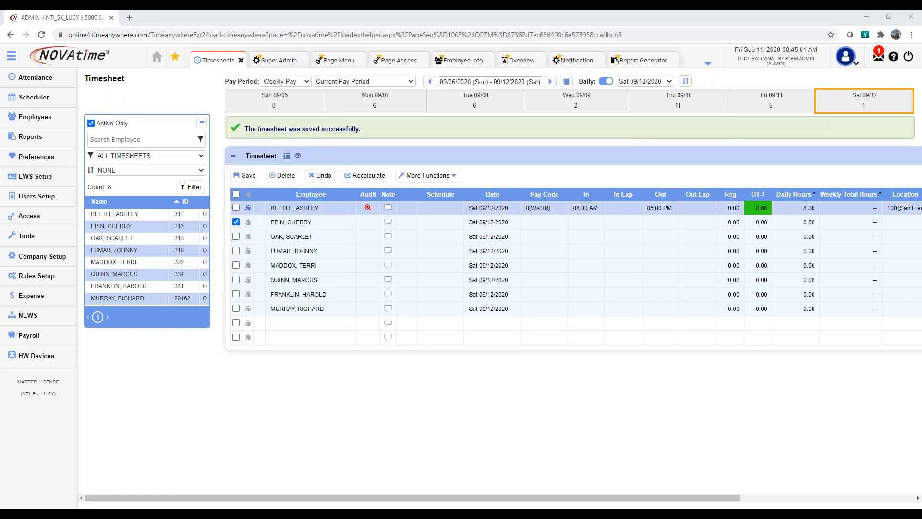
left_click(236, 236)
left_click(235, 250)
left_click(235, 265)
left_click(236, 279)
left_click(236, 294)
left_click(236, 309)
left_click(428, 175)
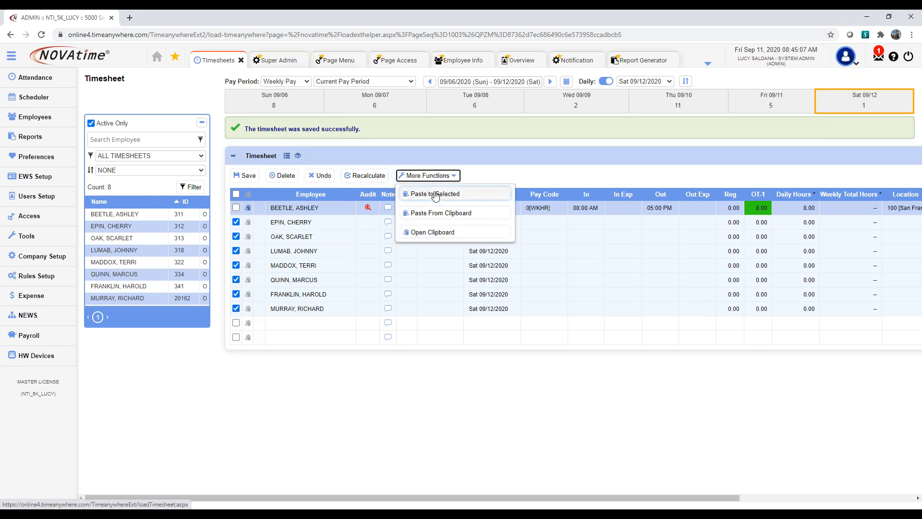
left_click(436, 194)
left_click(245, 175)
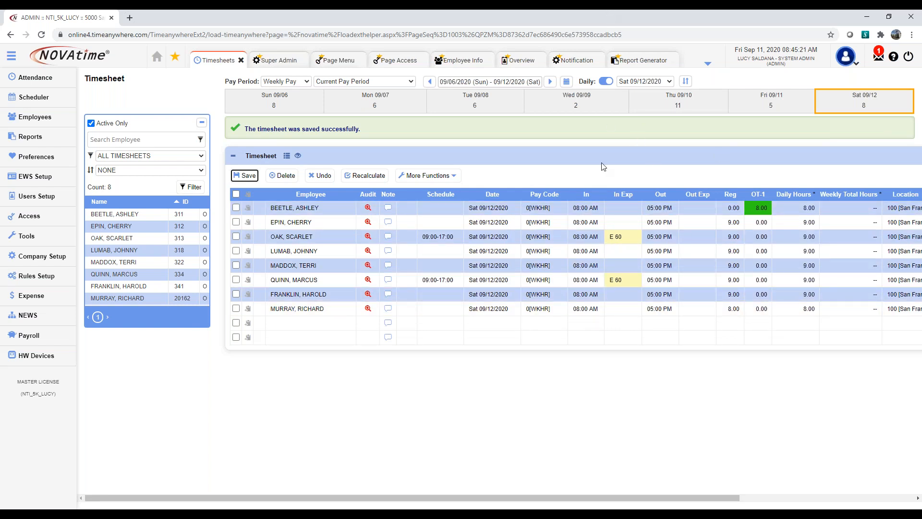
- Check an employee's punches in the individual timesheet view, return to the daily view and select Wednesday 09/09
left_click(608, 82)
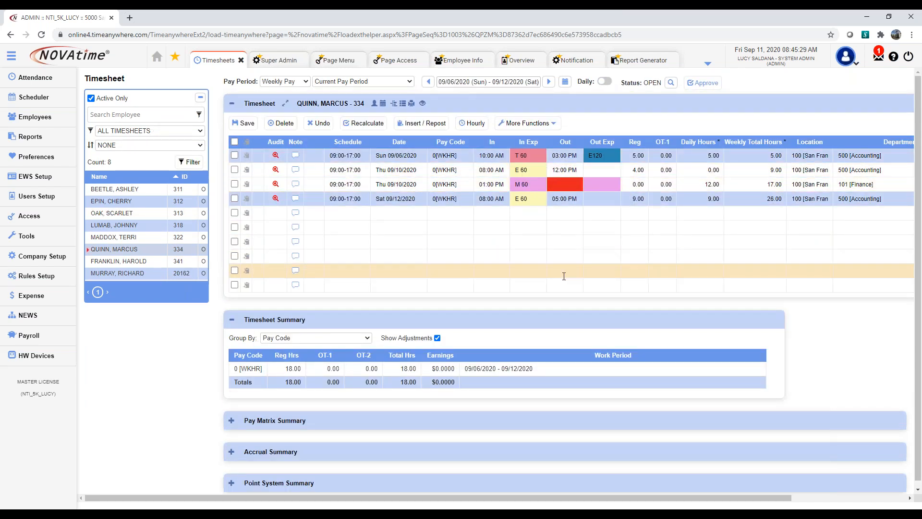
left_click(604, 81)
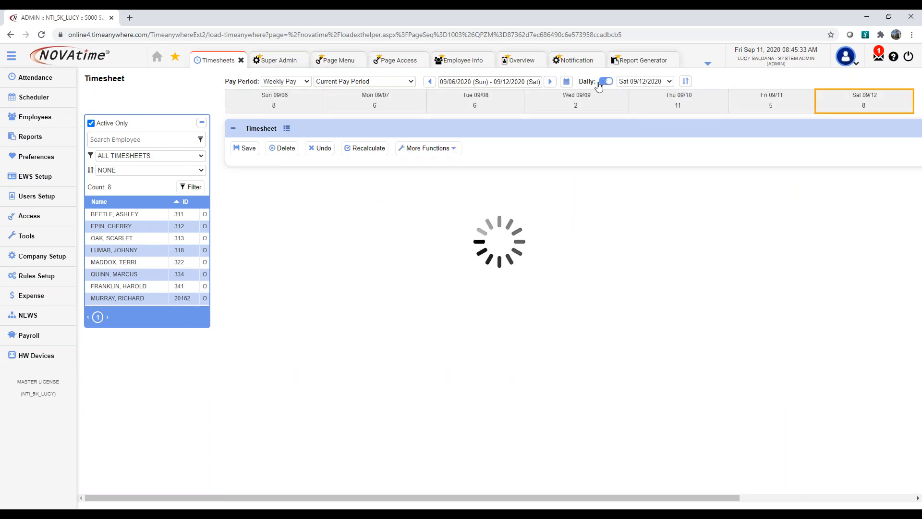
left_click(686, 82)
left_click(685, 82)
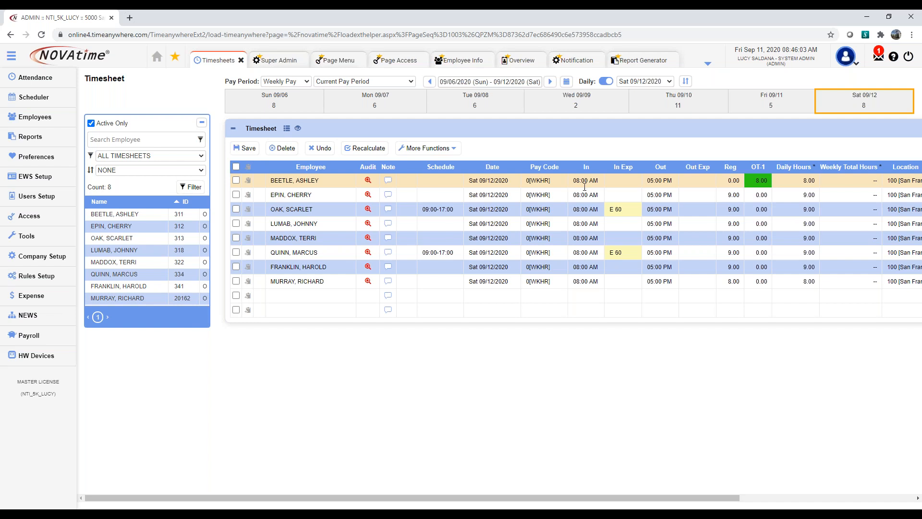
left_click(686, 106)
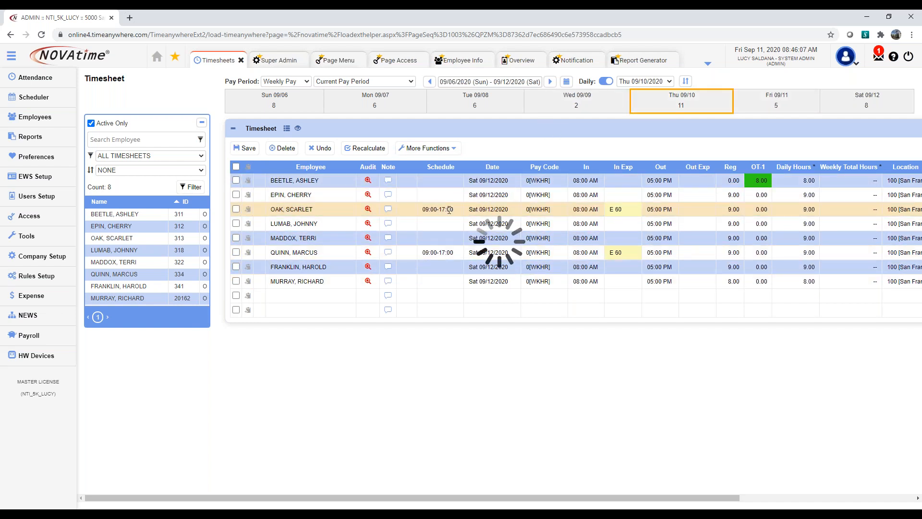
left_click(589, 108)
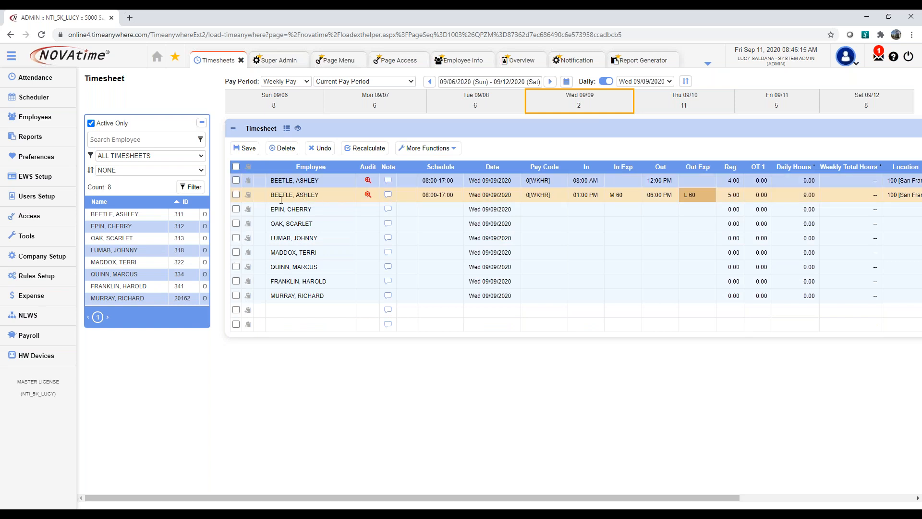
left_click(235, 180)
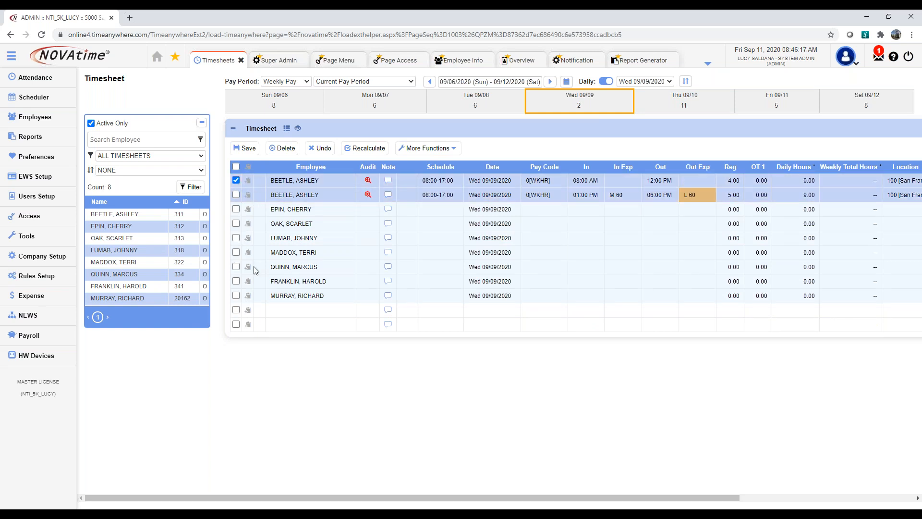
left_click(236, 209)
left_click(235, 223)
left_click(236, 237)
left_click(235, 252)
left_click(427, 148)
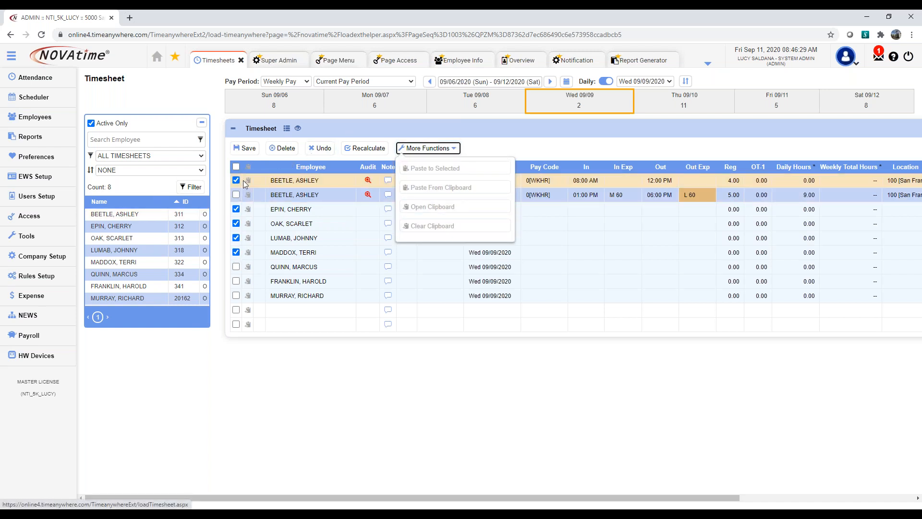
left_click(489, 141)
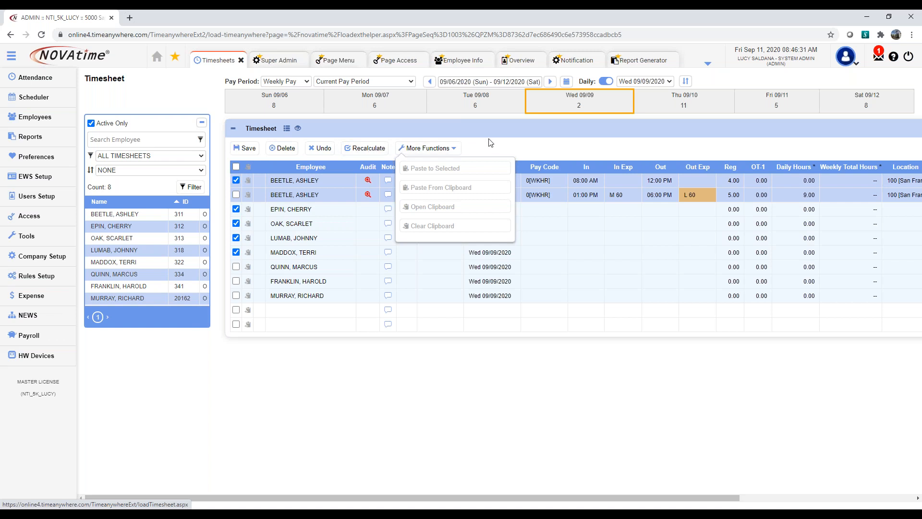
left_click(319, 148)
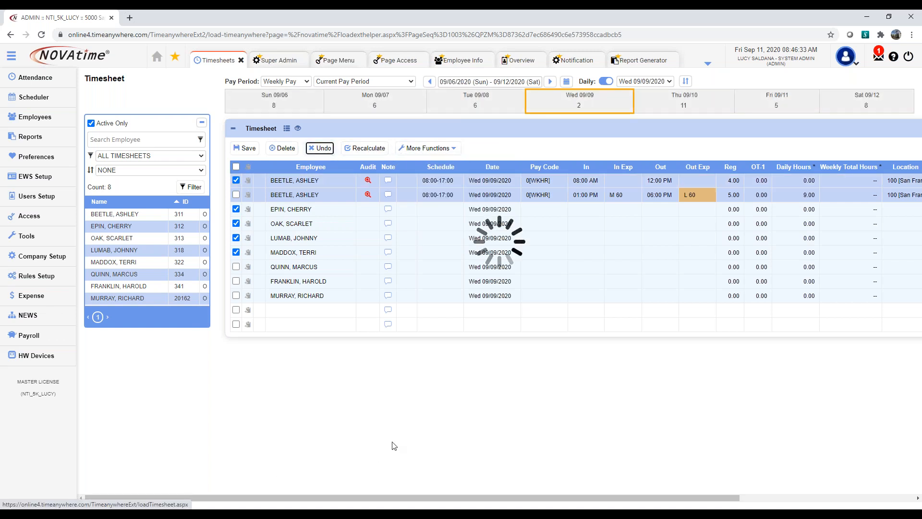
- Copy the 08:00 AM-12:00 PM Wednesday punch row, paste it to the third through sixth listed employees' rows and save the timesheet
left_click(247, 181)
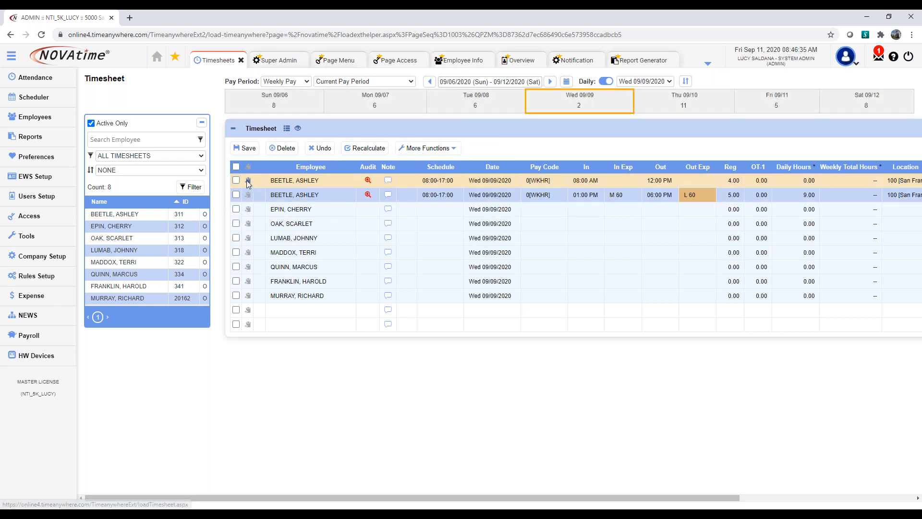
left_click(236, 224)
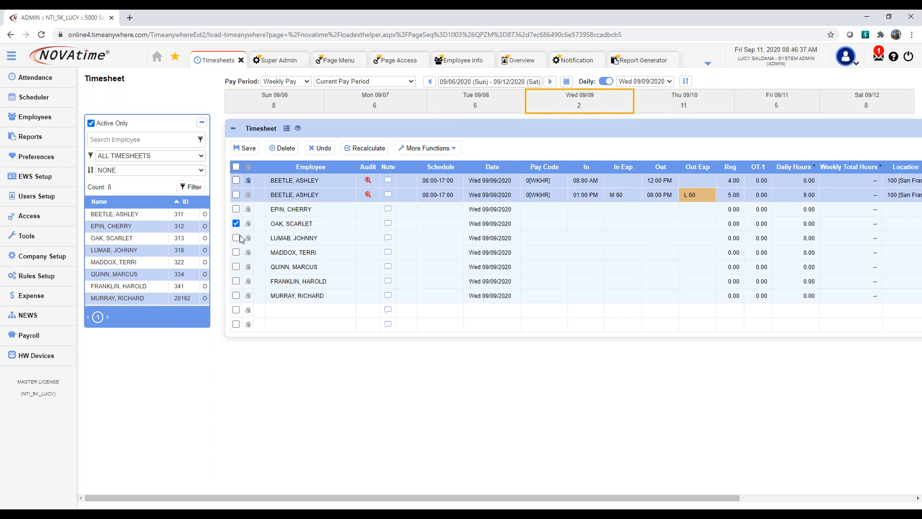
left_click(236, 237)
left_click(236, 252)
left_click(235, 267)
left_click(445, 149)
left_click(444, 168)
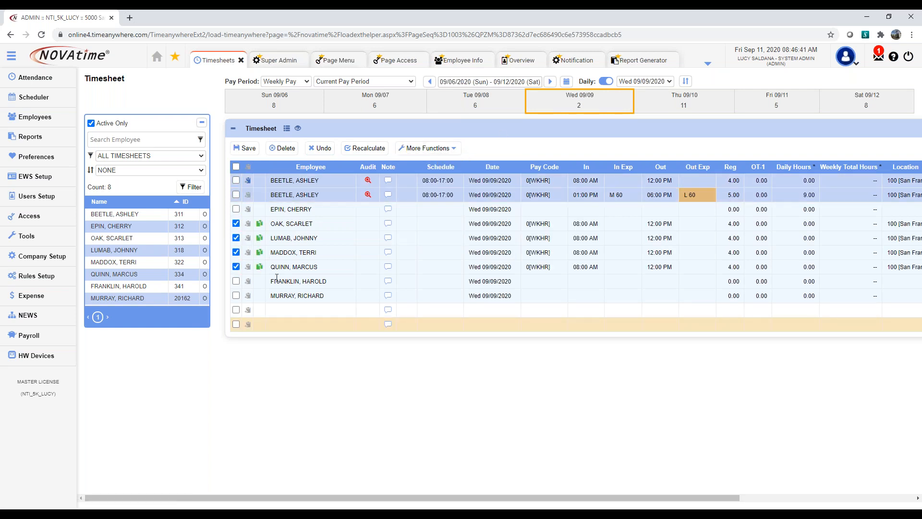
left_click(248, 150)
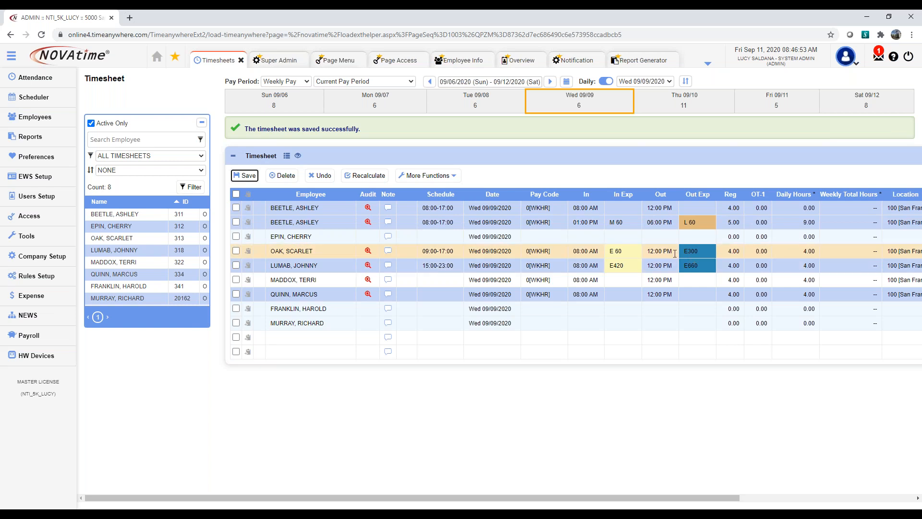
- Add a second Wednesday record for the employee scheduled 09:00-17:00 with pay code 0[WKHR], in 12:30p and out 7pm, saving after each punch
left_click(309, 337)
left_click(309, 338)
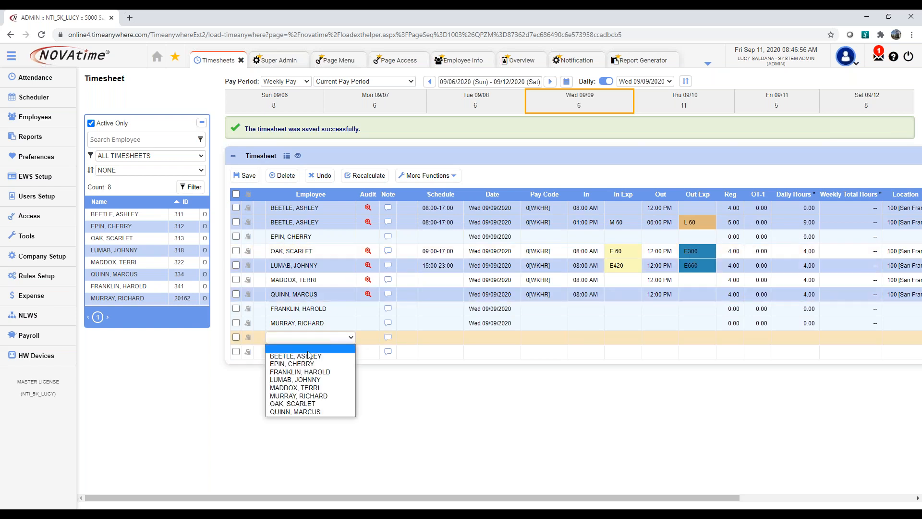
left_click(317, 404)
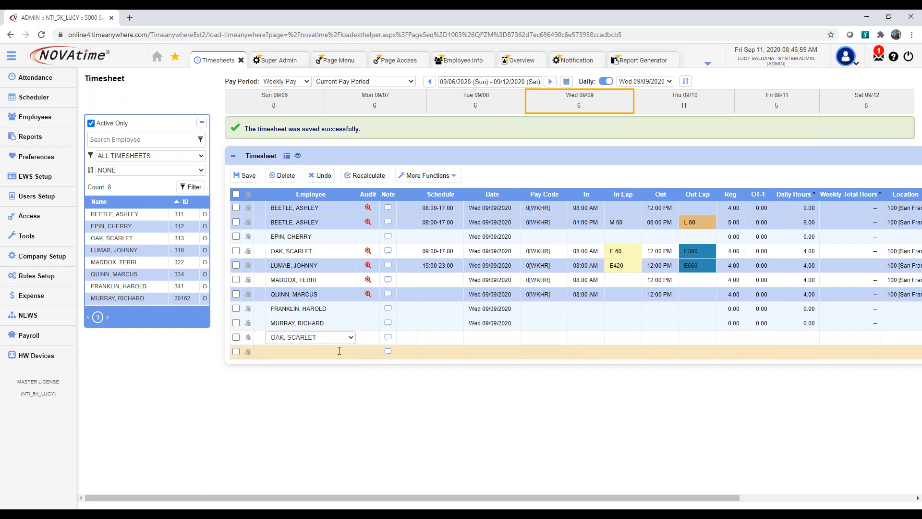
left_click(564, 339)
left_click(552, 340)
left_click(550, 361)
left_click(583, 338)
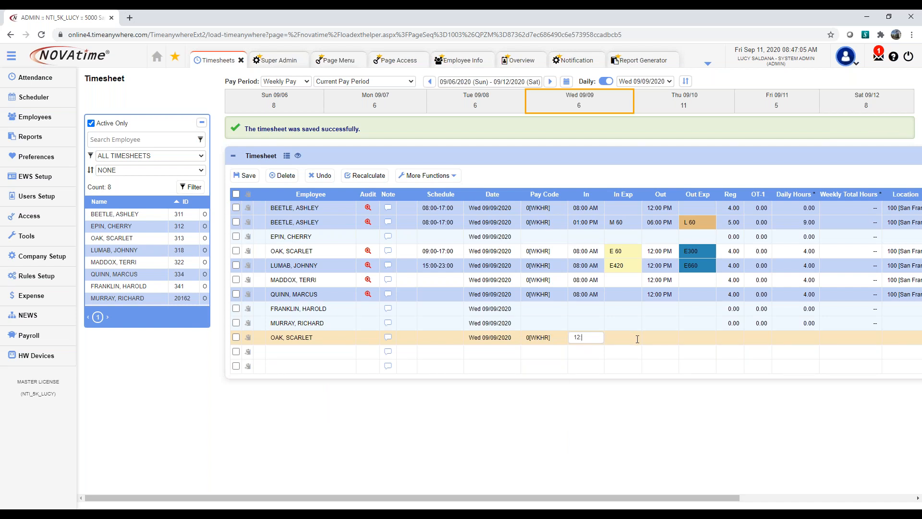
type("12:30p")
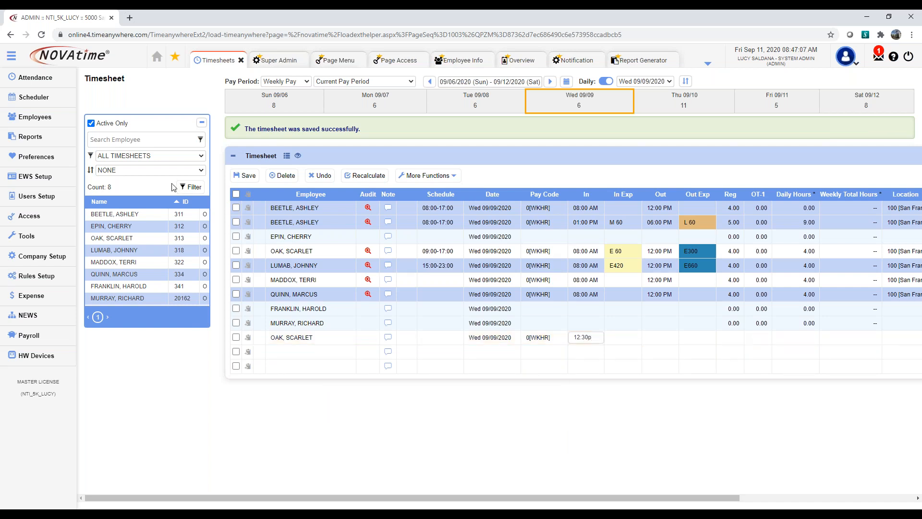
left_click(245, 175)
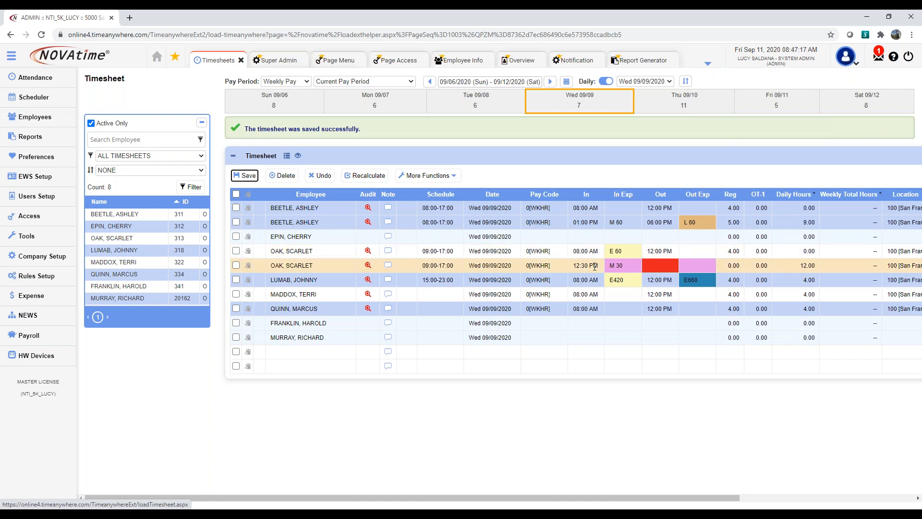
left_click(665, 266)
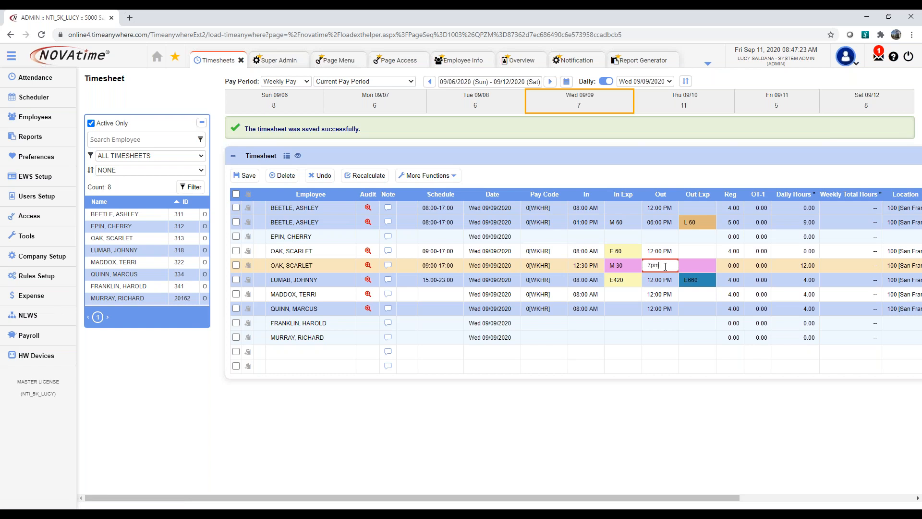
left_click(247, 175)
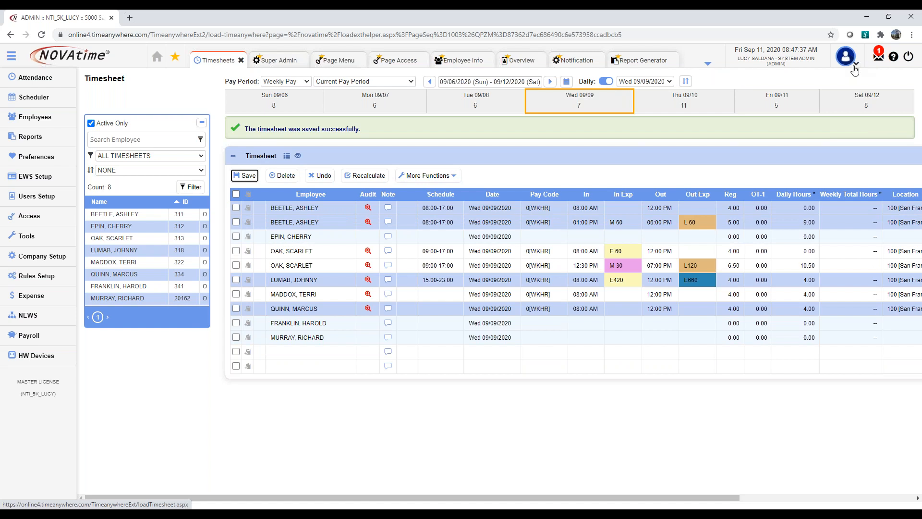
- Open the online help, search it for "daily timesheet" and open the Daily Timesheet Management topic
left_click(894, 57)
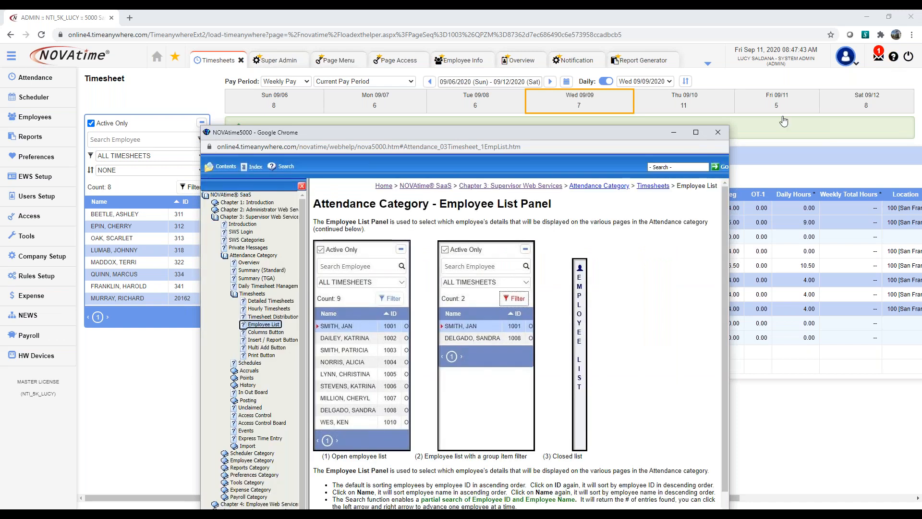
left_click(695, 133)
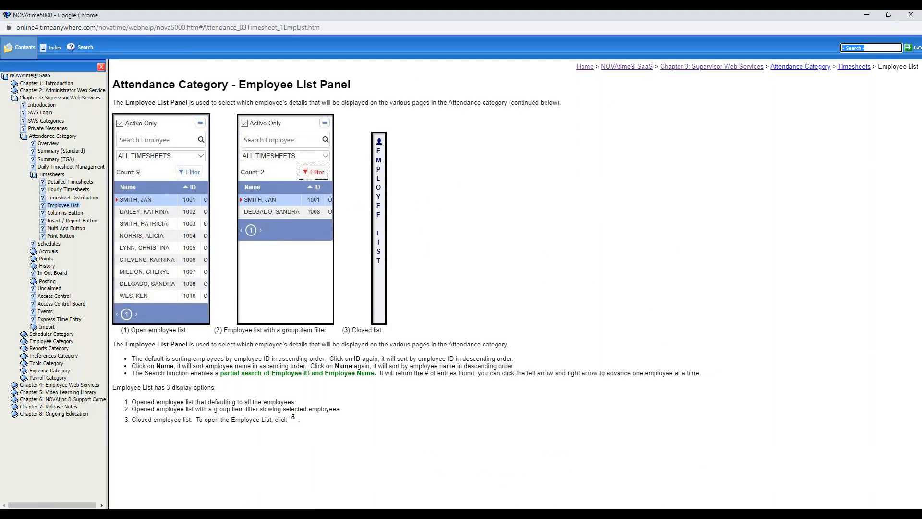
type("daily timesheet")
key("Return")
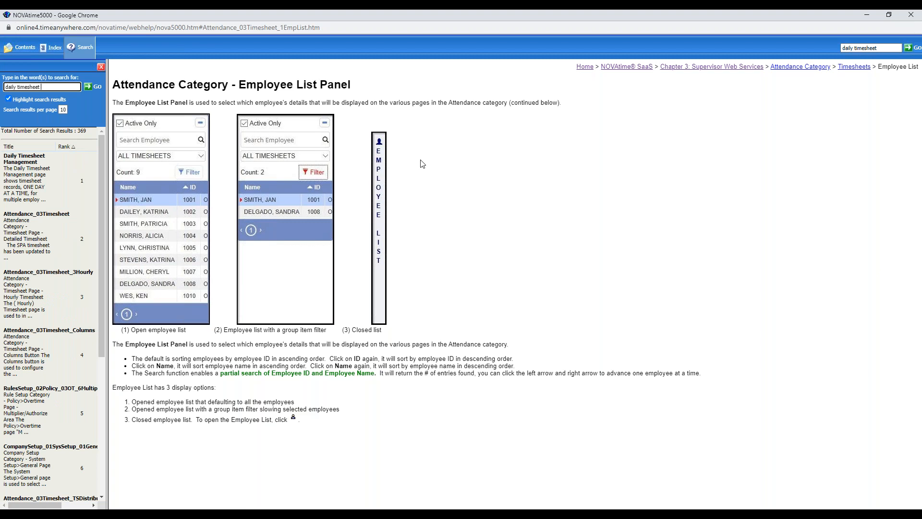
left_click(34, 164)
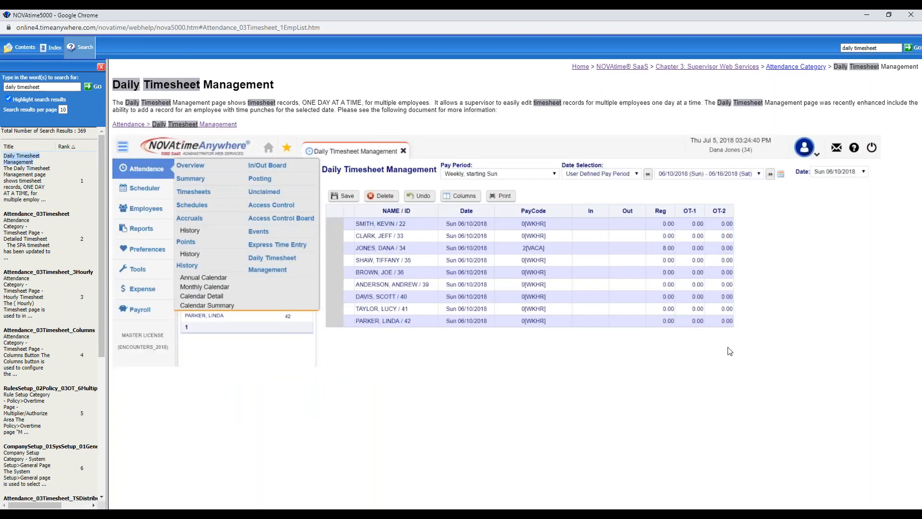
- Open the Attendance > Daily Timesheet Management procedure document linked in the topic and look through its steps
left_click(217, 126)
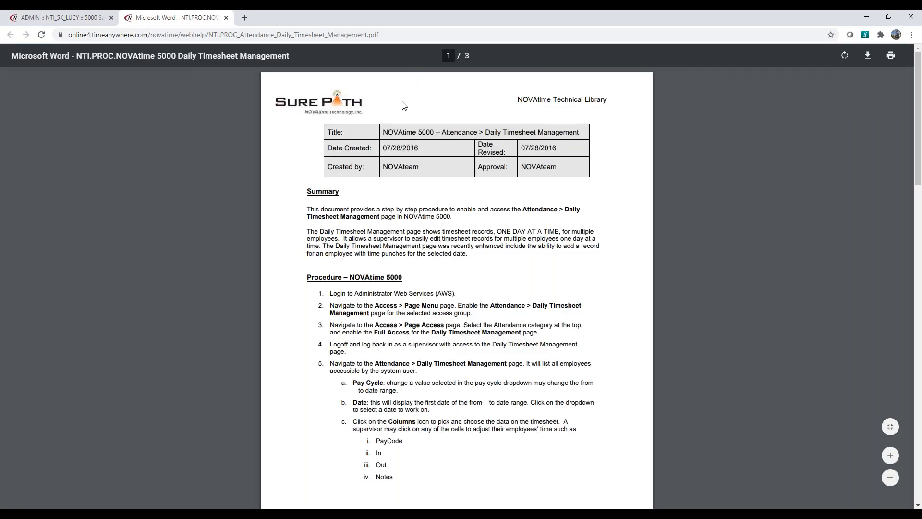
scroll(472, 382, "down", 3)
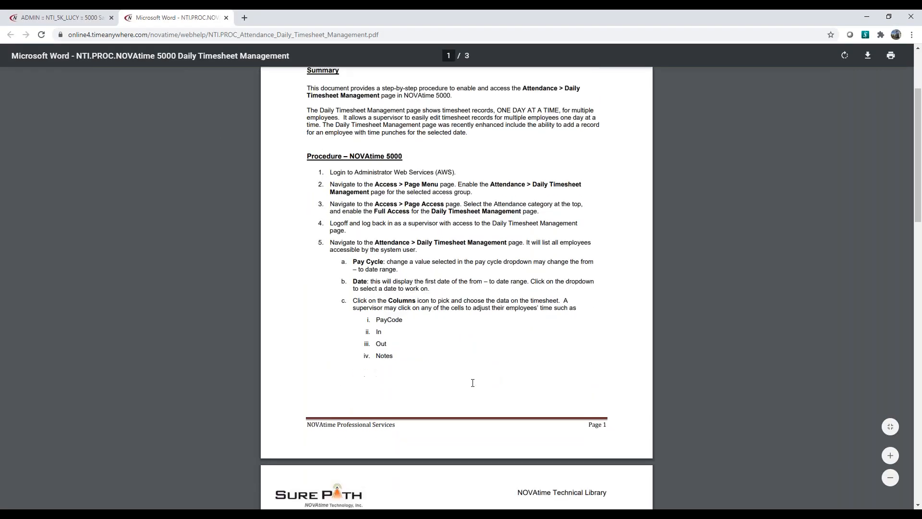
scroll(472, 382, "down", 12)
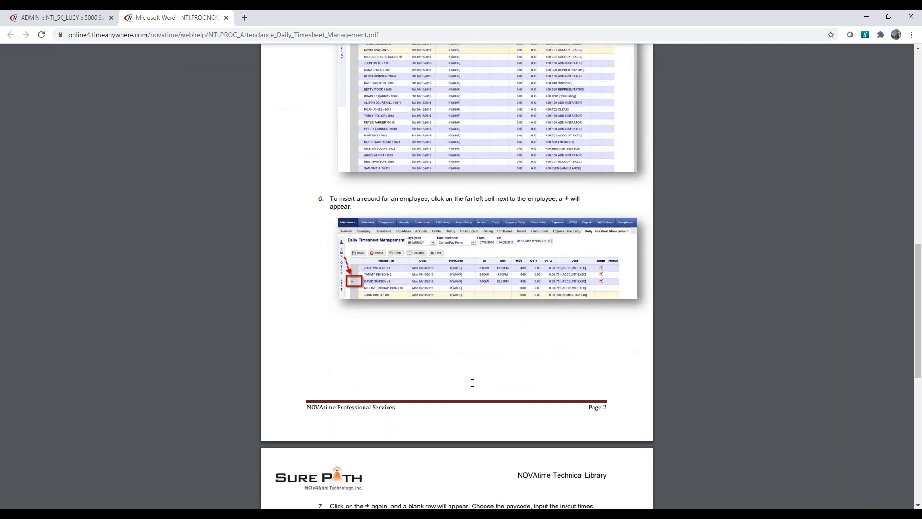
scroll(472, 383, "up", 15)
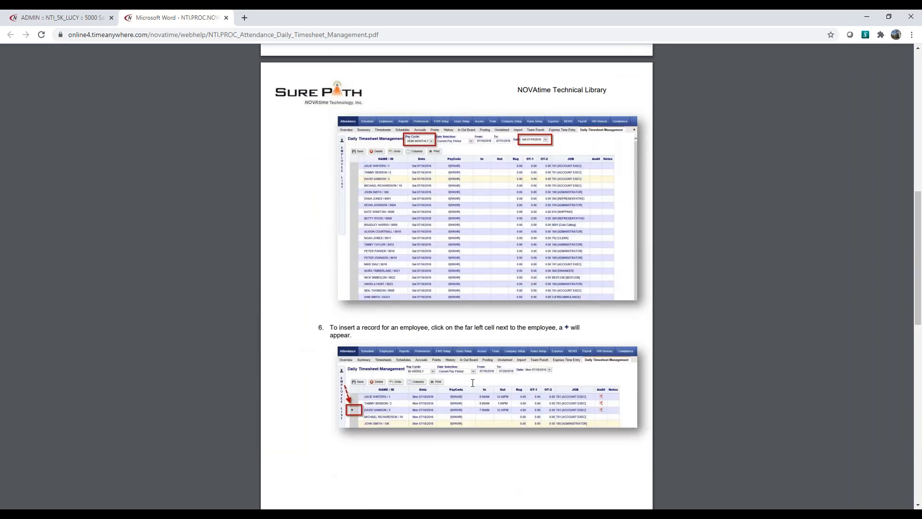
scroll(473, 382, "up", 4)
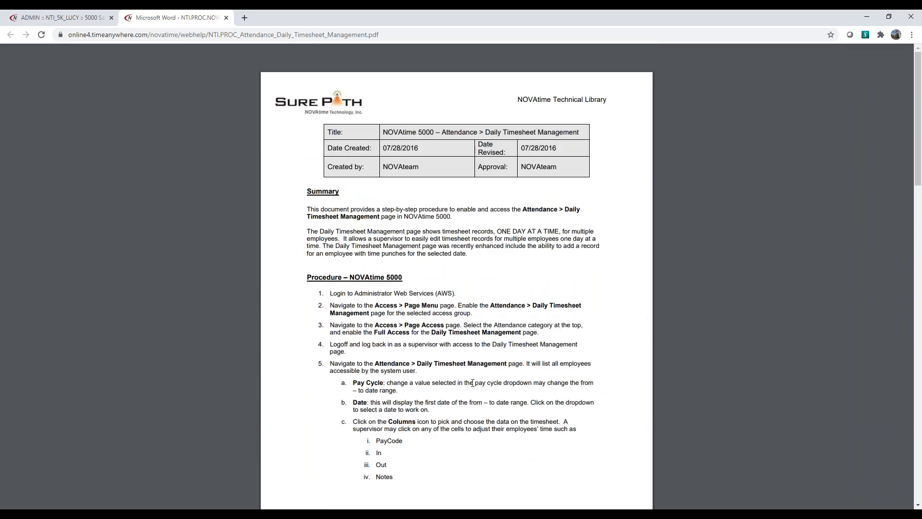
- Return from the procedure document to the administrator session and open the In/Out Board attendance page
left_click(68, 19)
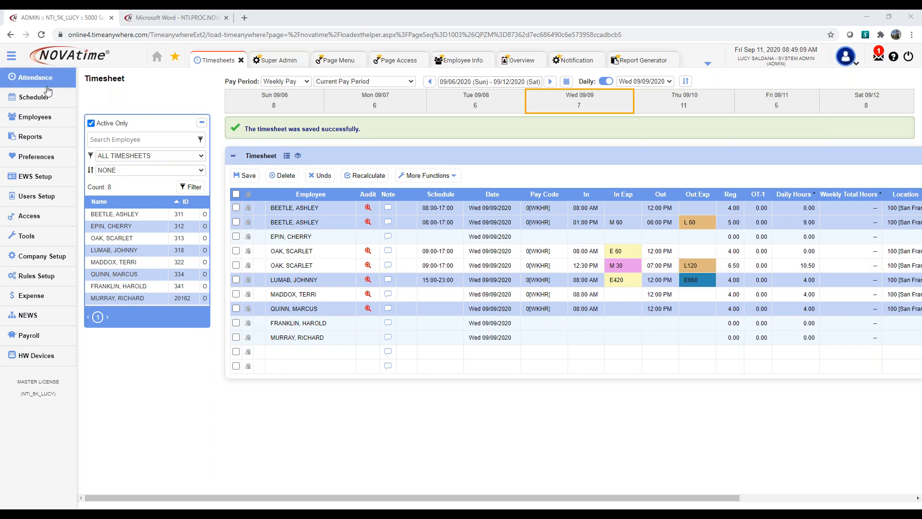
mouse_move(47, 88)
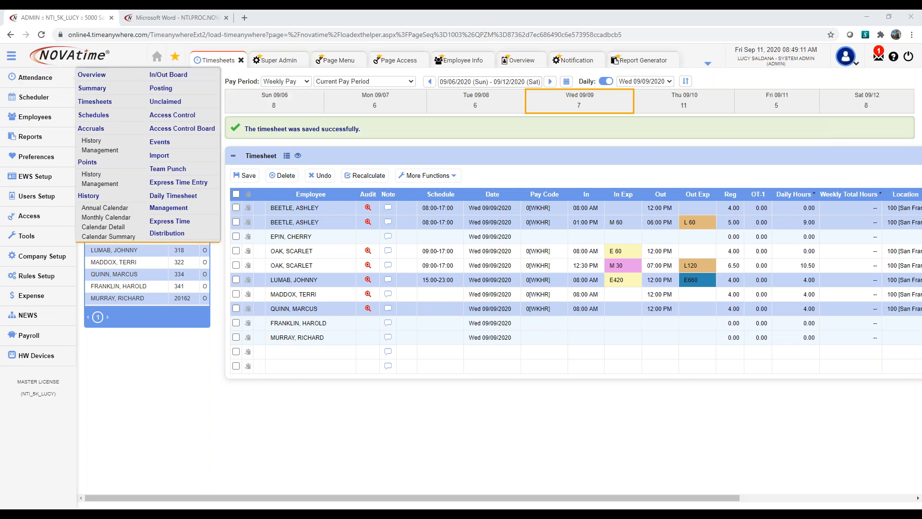
left_click(155, 58)
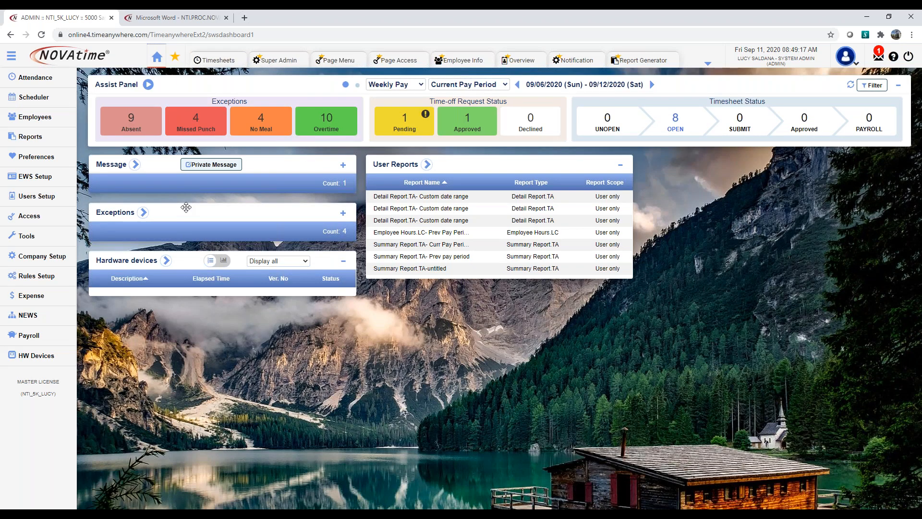
left_click(36, 77)
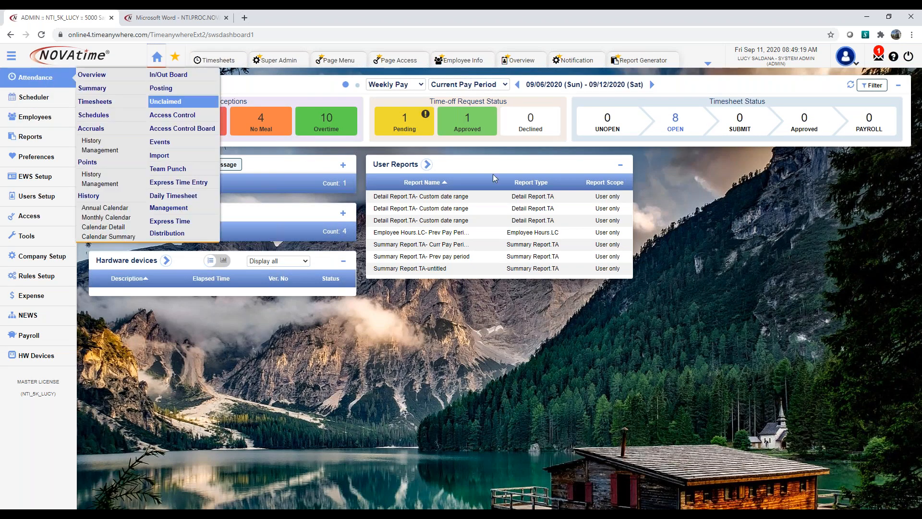
mouse_move(47, 81)
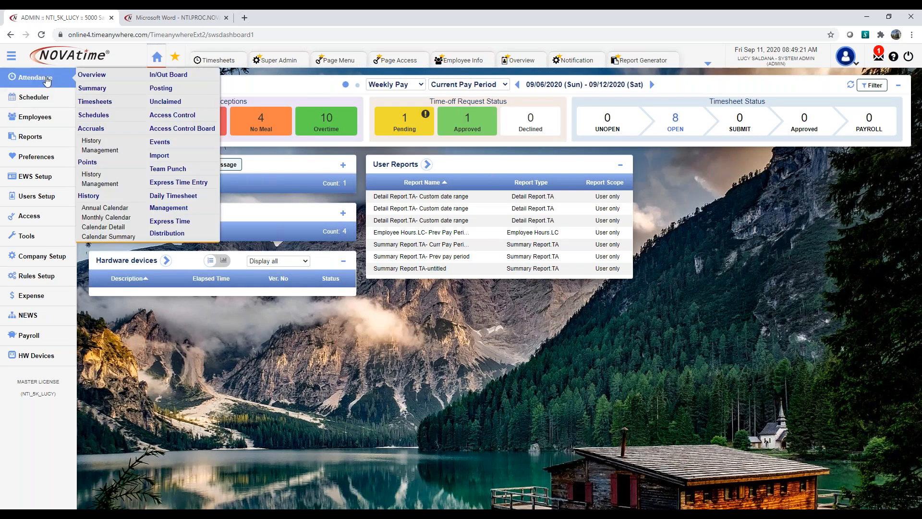
left_click(172, 81)
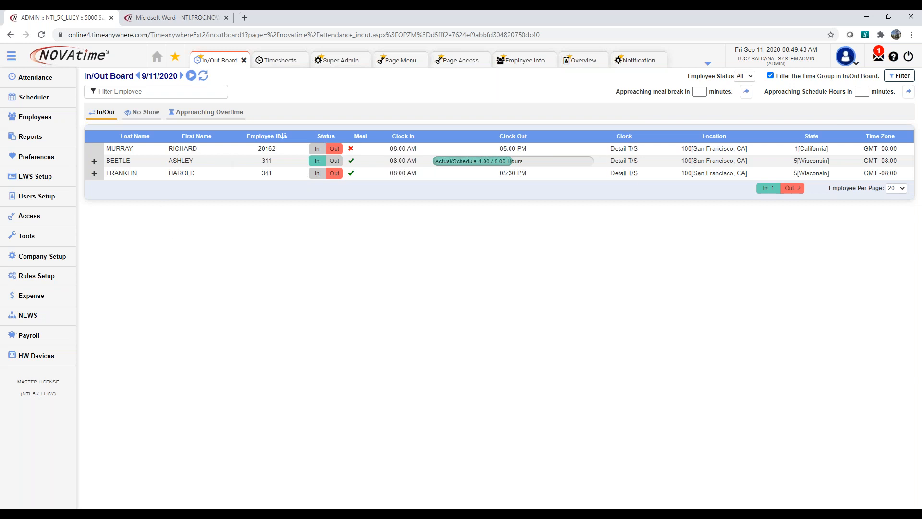
- Open the In/Out Board Setup section of the company's Miscellaneous system settings and select the Auto Refresh Rate value
mouse_move(61, 260)
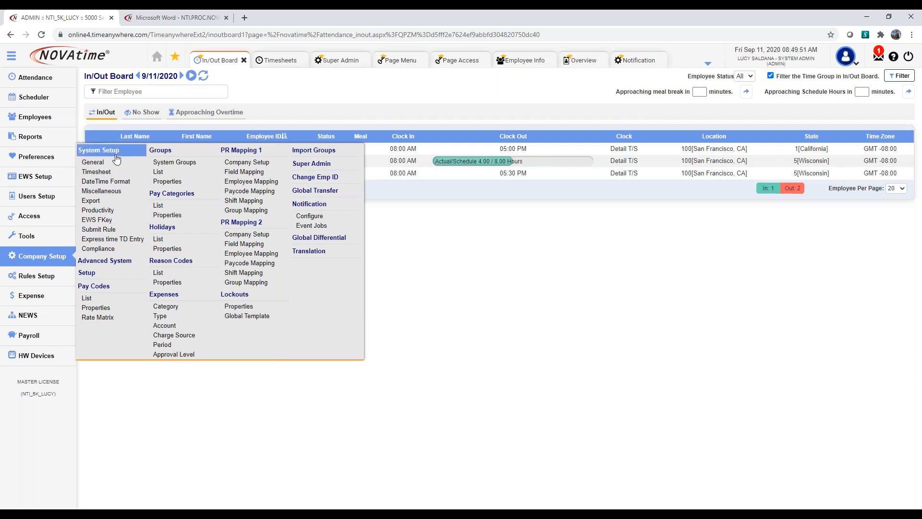
left_click(103, 191)
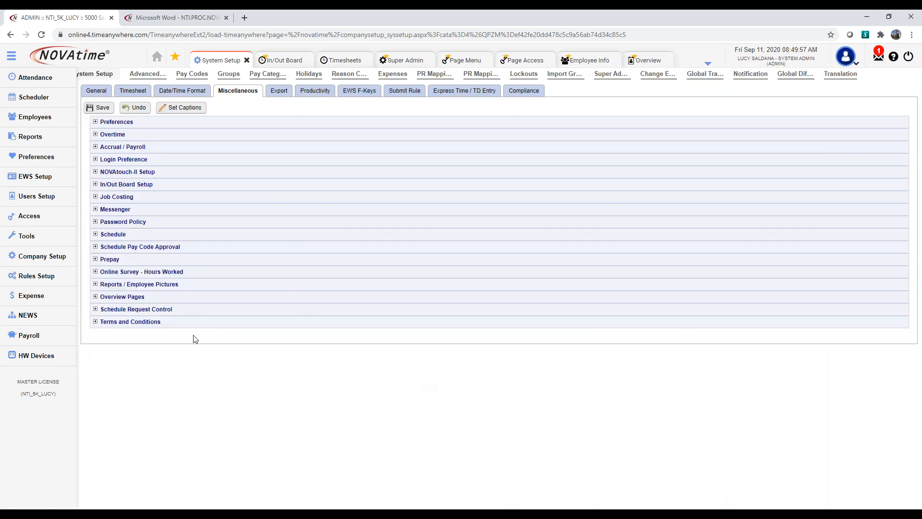
left_click(96, 185)
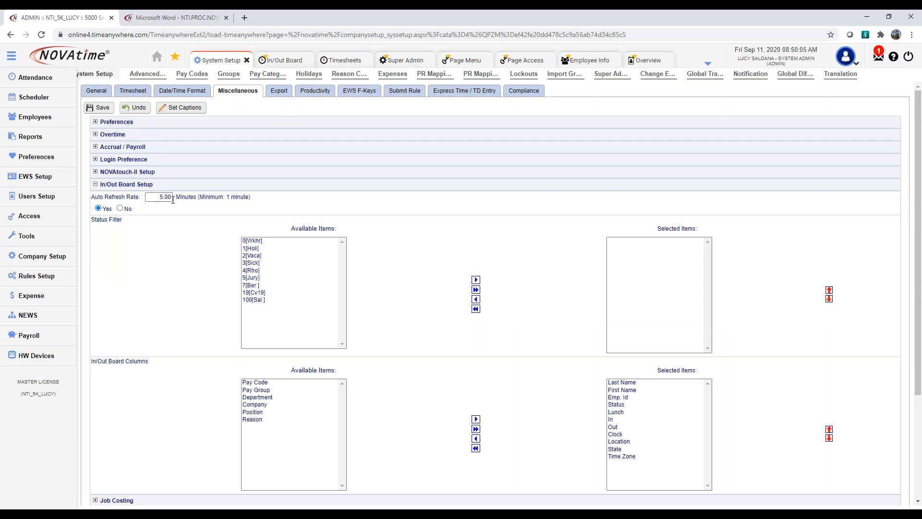
double_click(157, 198)
scroll(162, 299, "down", 1)
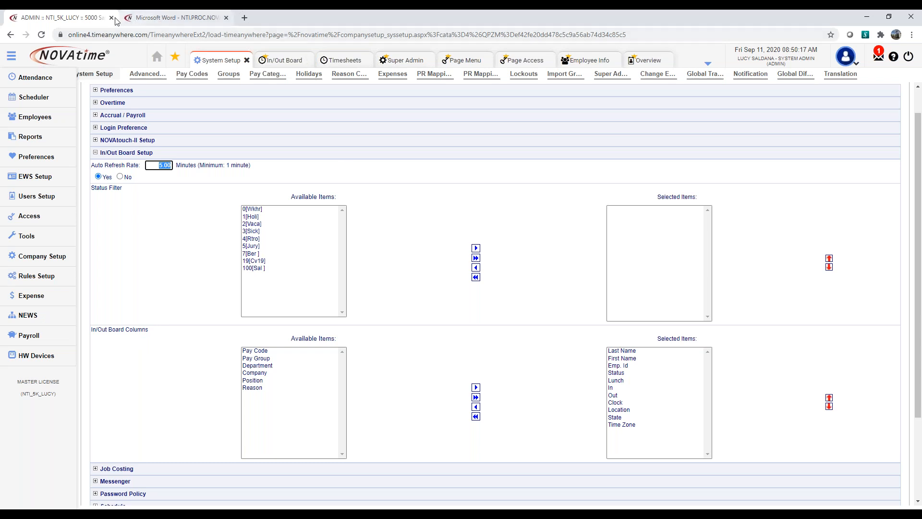
- Close the procedure document, duplicate the administrator browser tab and open the In/Out Board in the copy
left_click(226, 18)
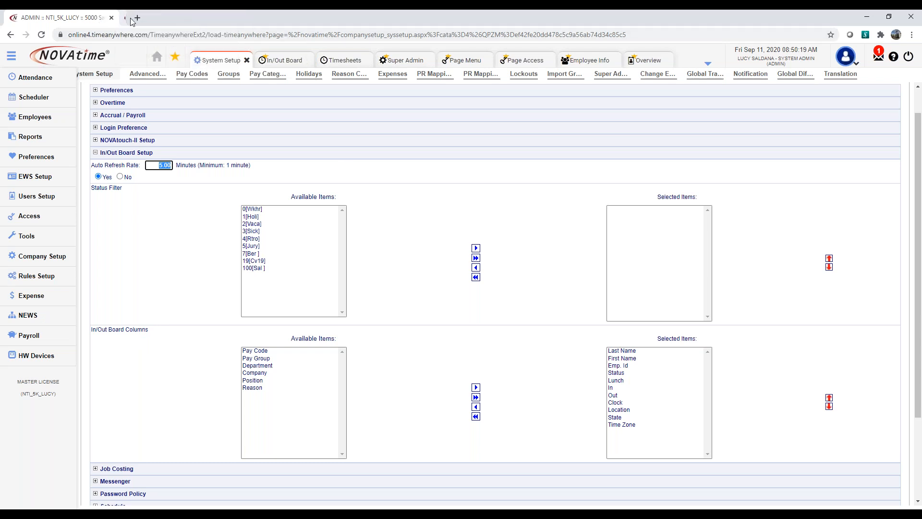
right_click(82, 20)
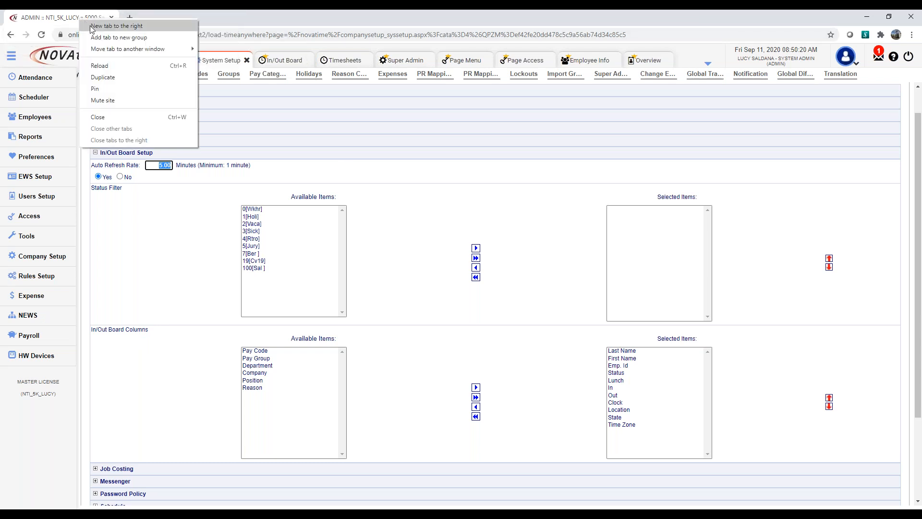
left_click(119, 78)
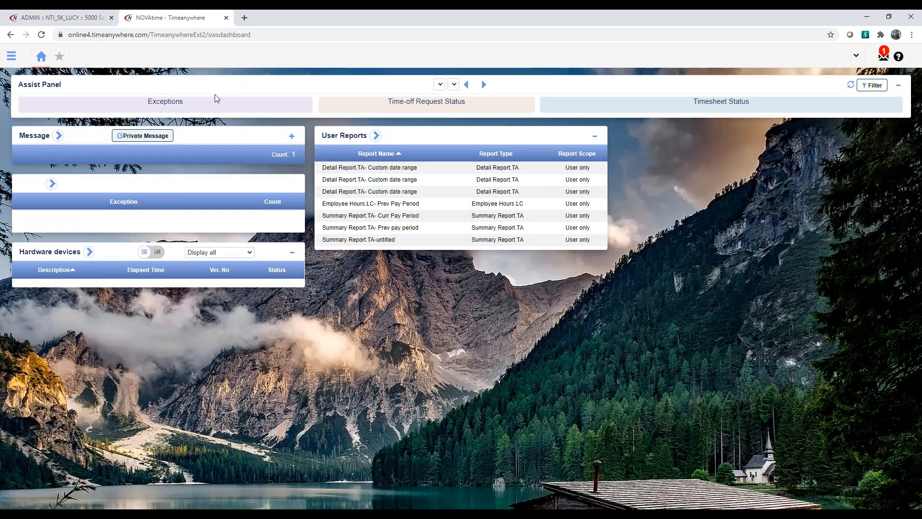
left_click(17, 58)
left_click(169, 76)
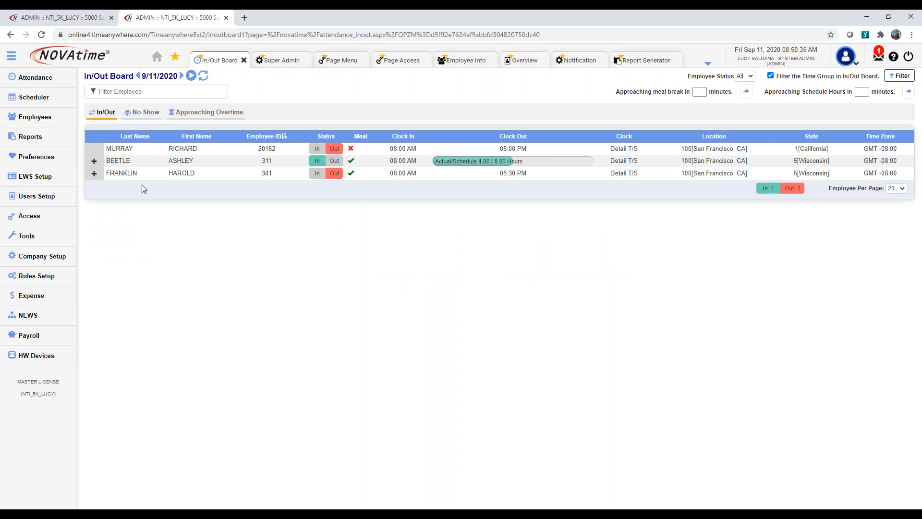
- Return to the system settings and move Emp. Id to the first place among the selected In/Out Board columns
left_click(61, 18)
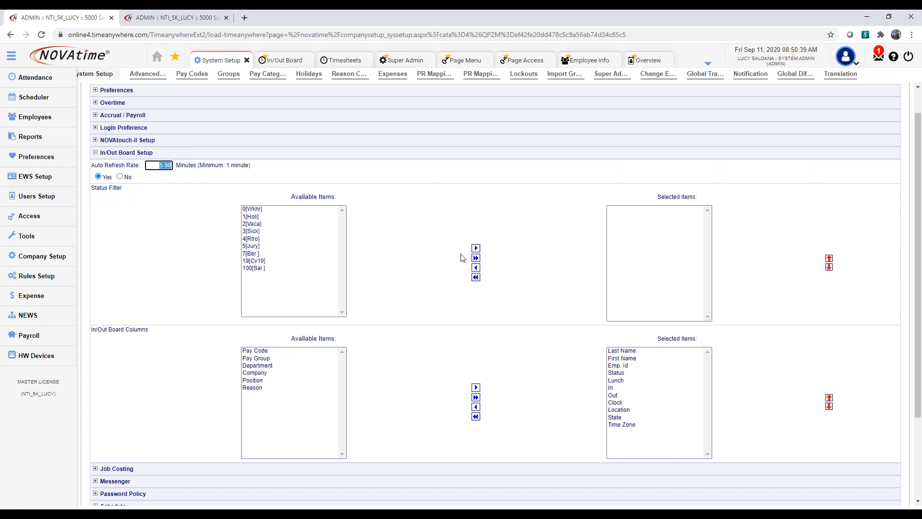
left_click(622, 366)
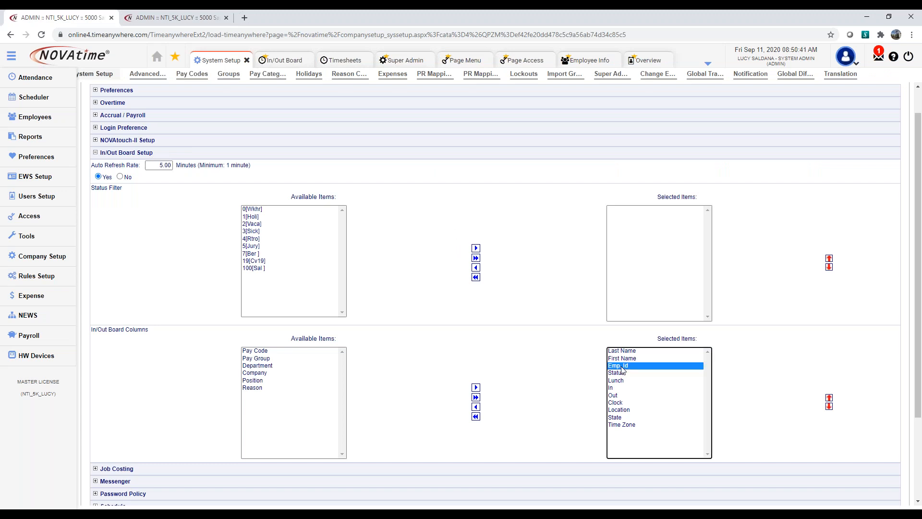
left_click(829, 398)
left_click(829, 398)
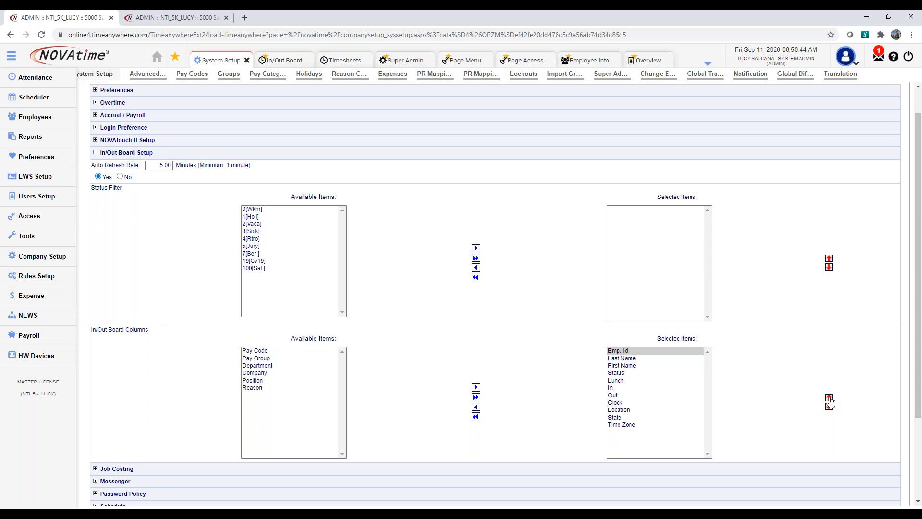
- Remove the State and Time Zone columns from the selected In/Out Board columns
left_click(624, 359)
left_click(627, 366)
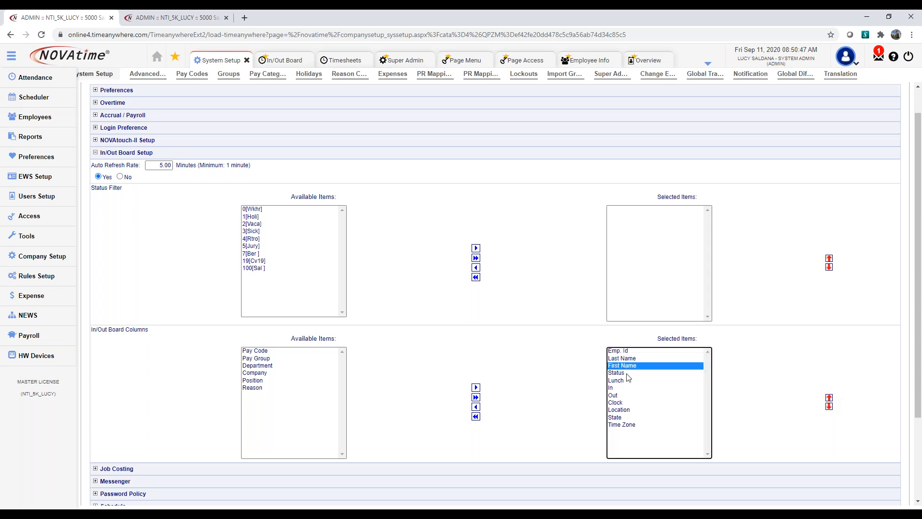
left_click(626, 373)
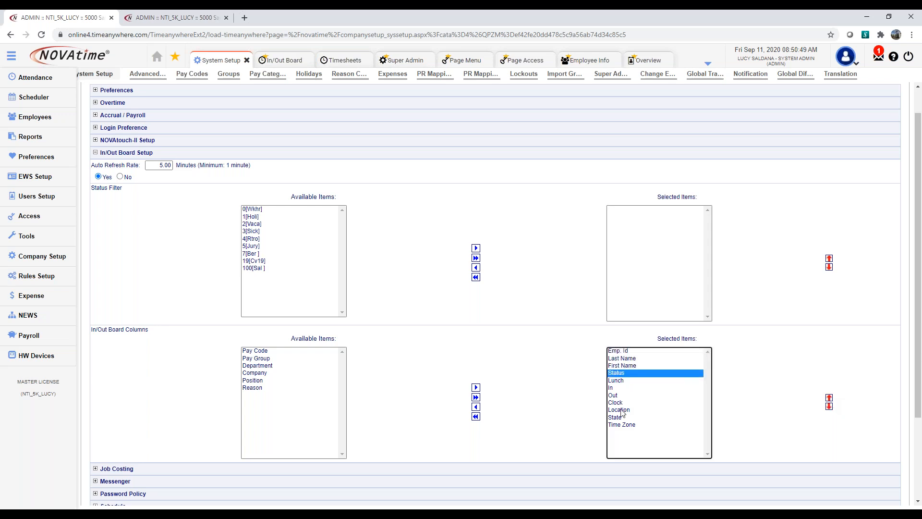
left_click(623, 418)
left_click(479, 409)
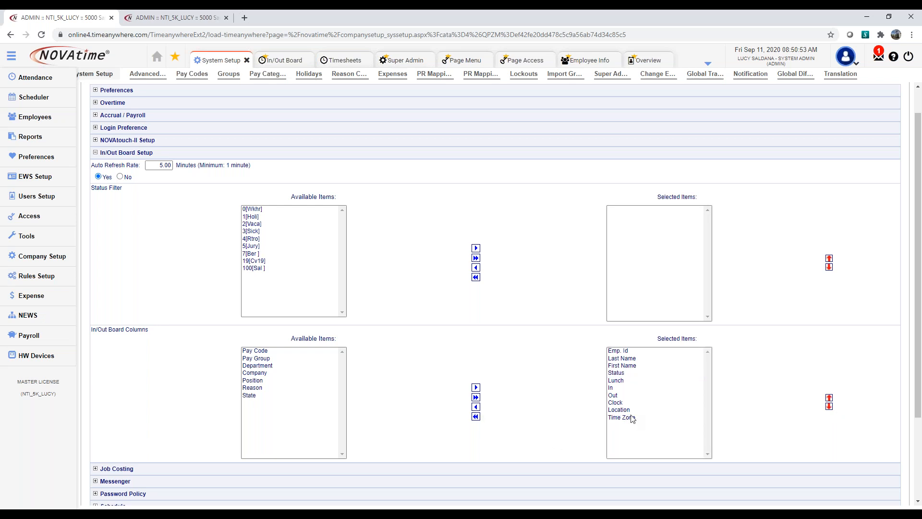
left_click(624, 417)
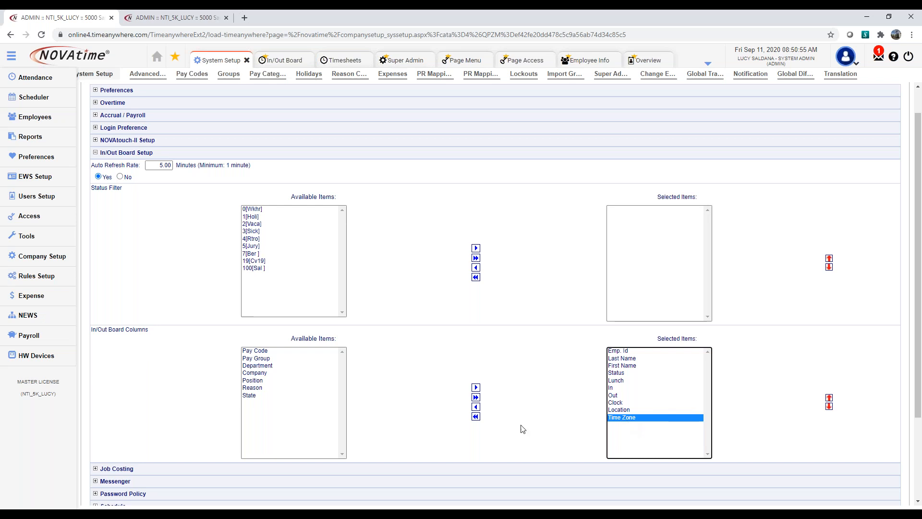
left_click(476, 407)
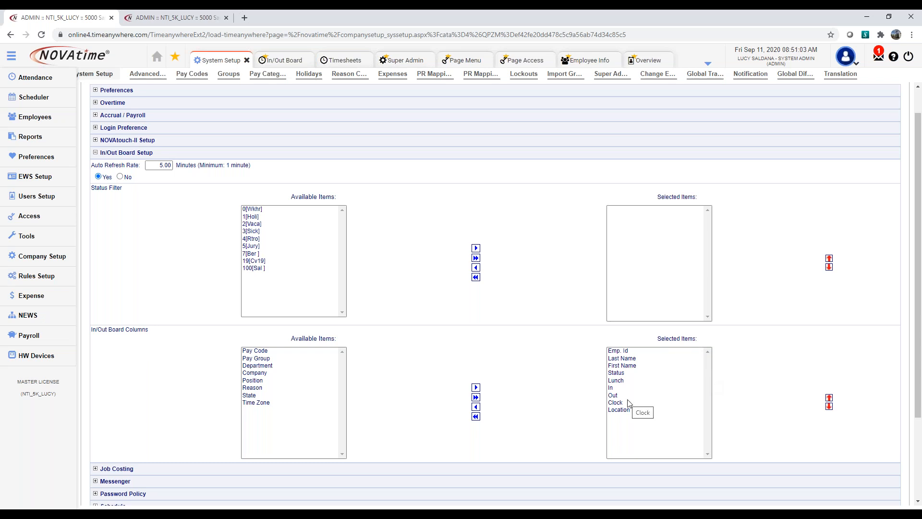
- Save the In/Out Board settings and reload the In/Out Board in the other browser tab
scroll(144, 261, "up", 1)
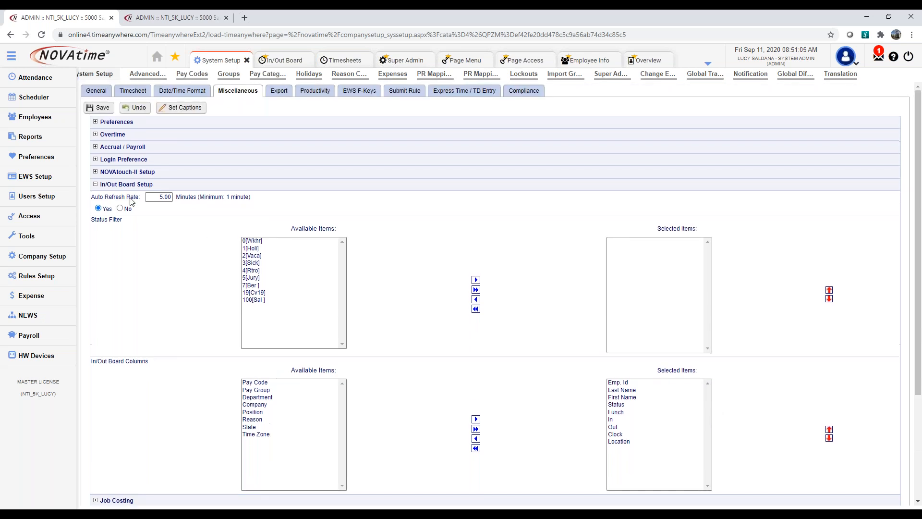
left_click(99, 108)
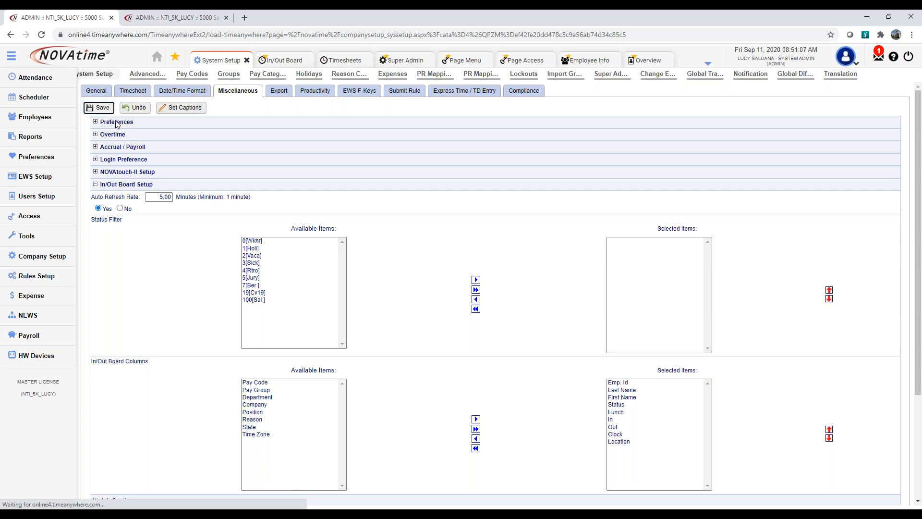
left_click(176, 19)
left_click(42, 35)
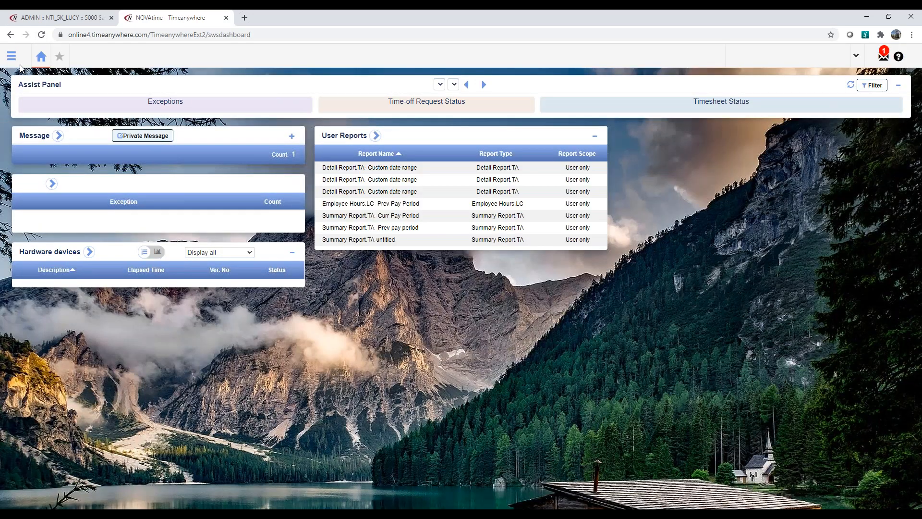
left_click(11, 57)
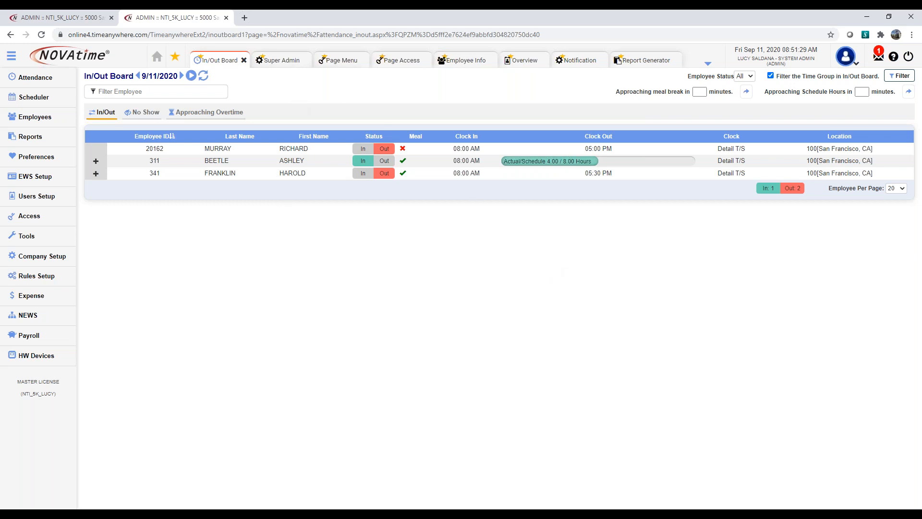
- Collapse the In/Out Board Setup section in the system settings and show the home dashboard in the other browser tab
left_click(79, 17)
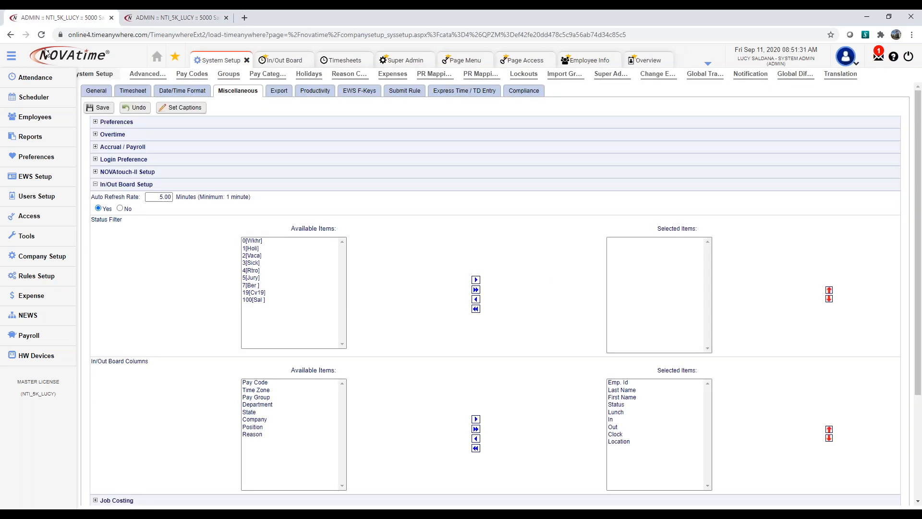
left_click(10, 57)
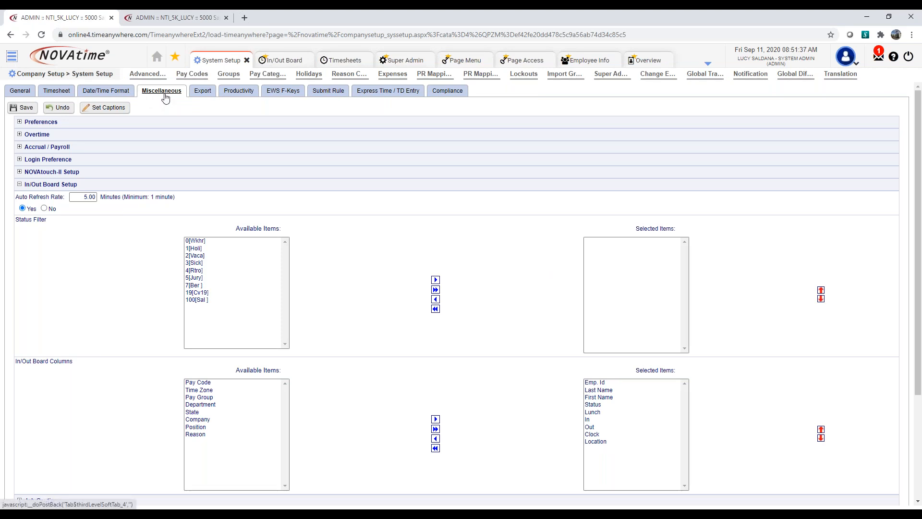
scroll(757, 470, "down", 2)
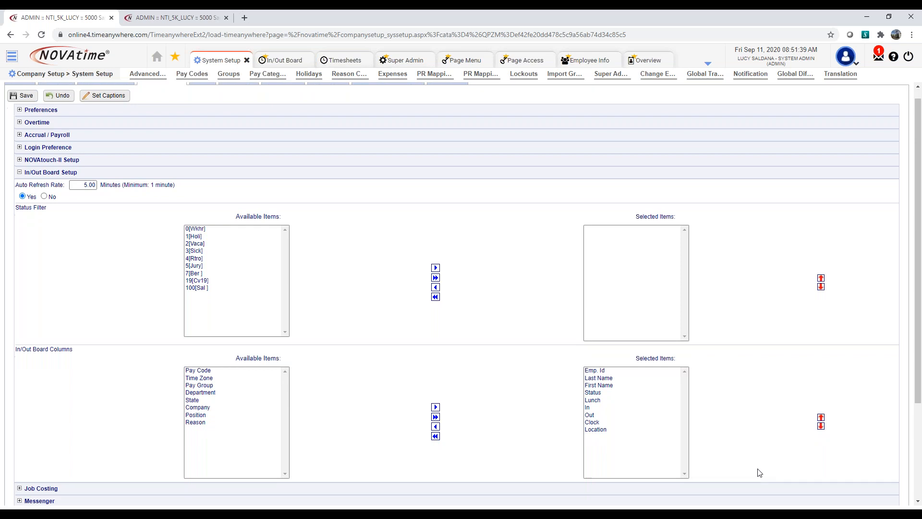
scroll(97, 269, "up", 2)
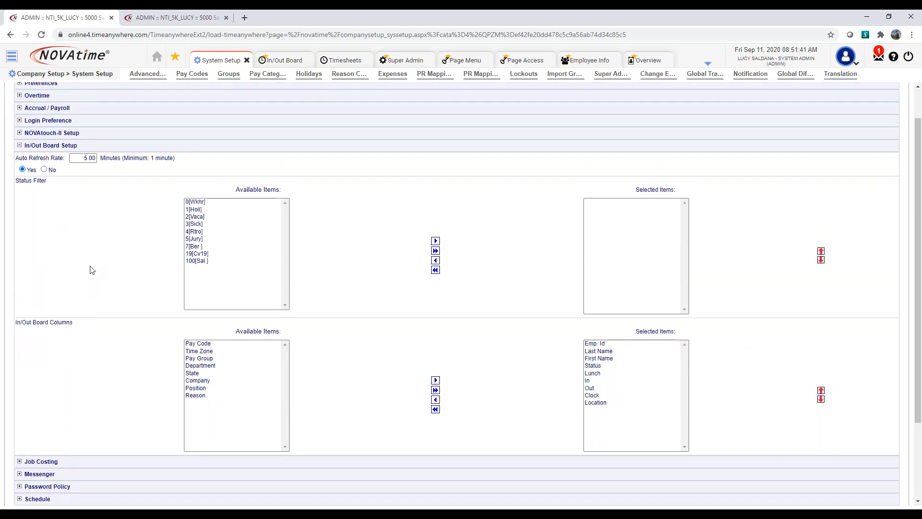
left_click(19, 185)
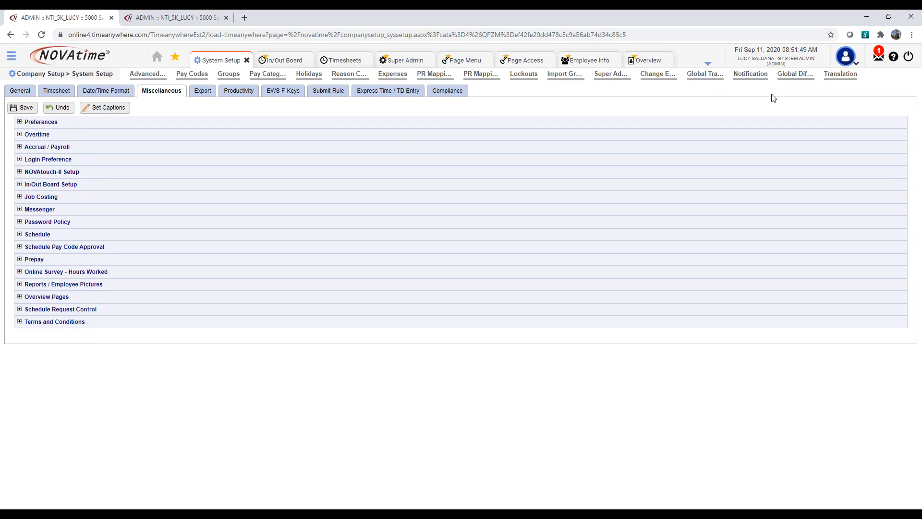
left_click(173, 17)
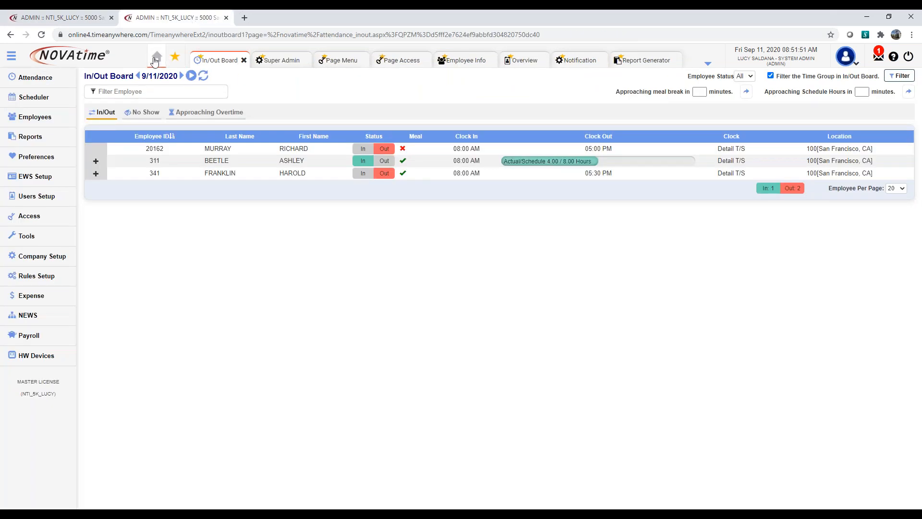
left_click(154, 61)
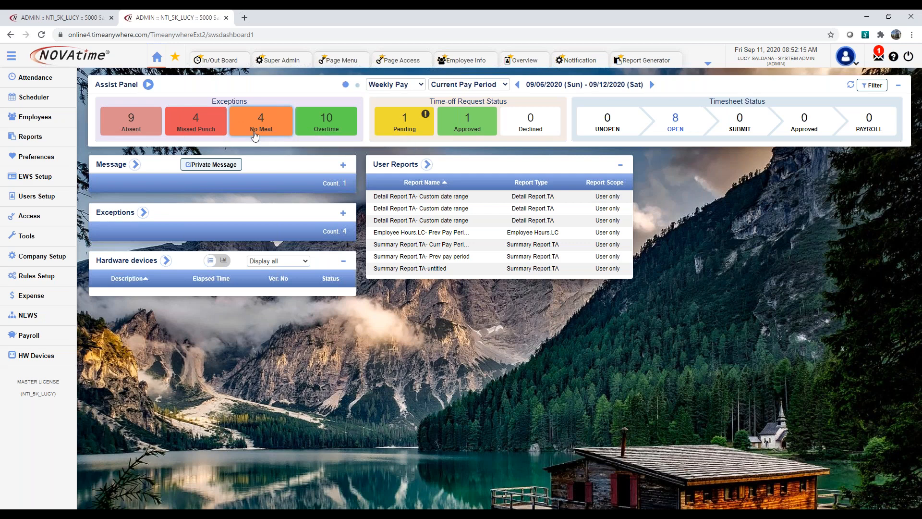
- Return to the Miscellaneous system settings and expand the Preferences section to look through its options
left_click(67, 18)
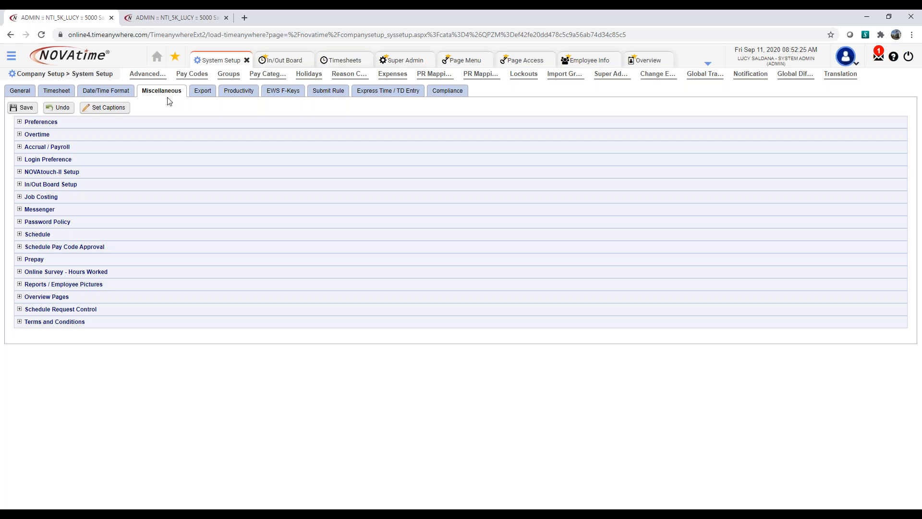
left_click(19, 122)
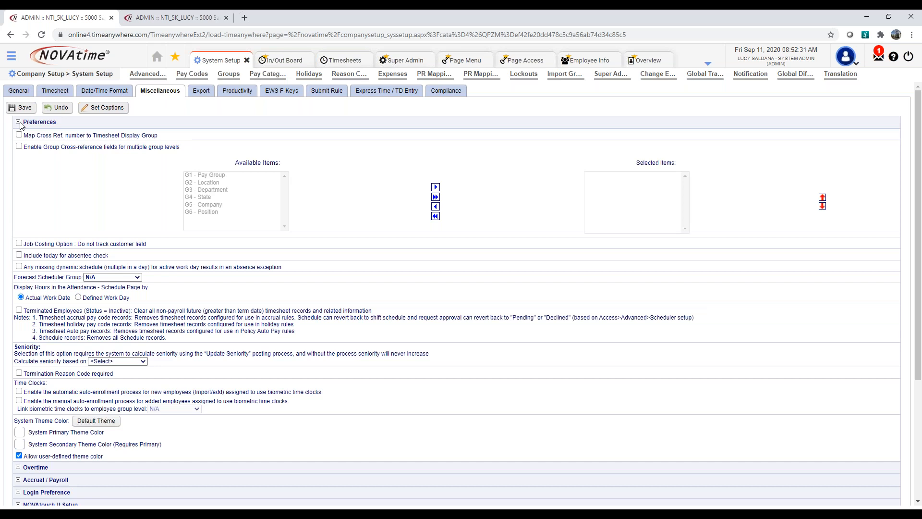
left_click(19, 123)
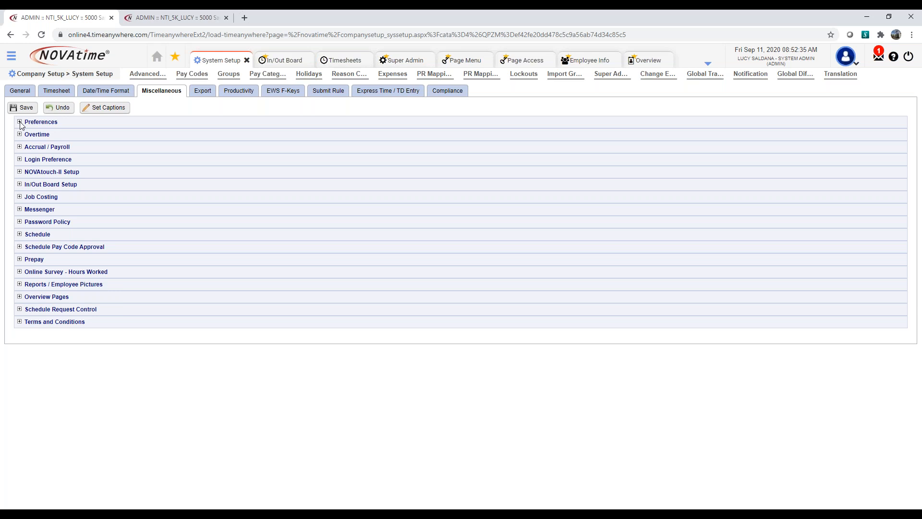
left_click(19, 122)
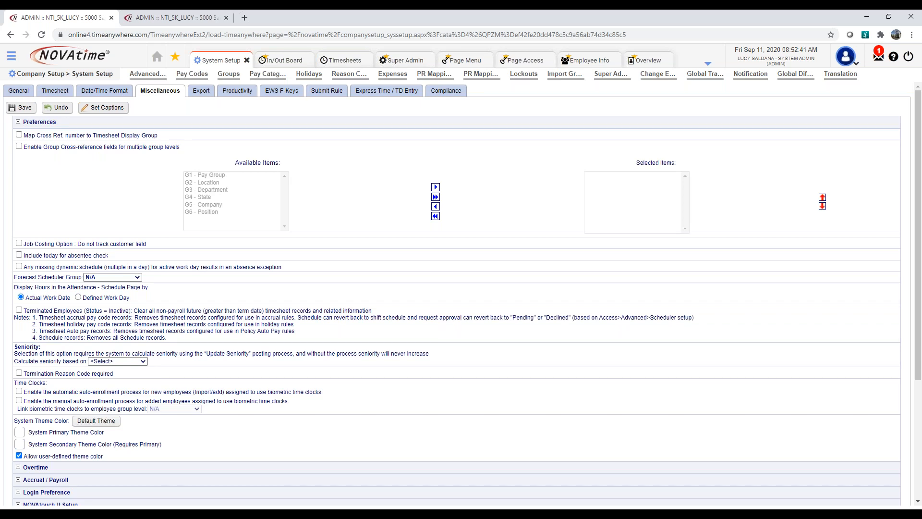
- Restore the navigation sidebar and open the administrator's Preference page
left_click(12, 56)
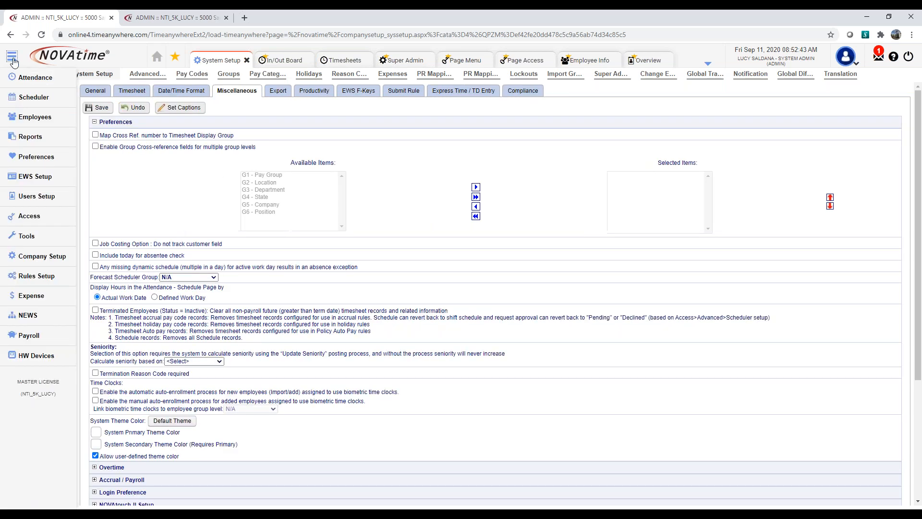
mouse_move(41, 81)
mouse_move(41, 157)
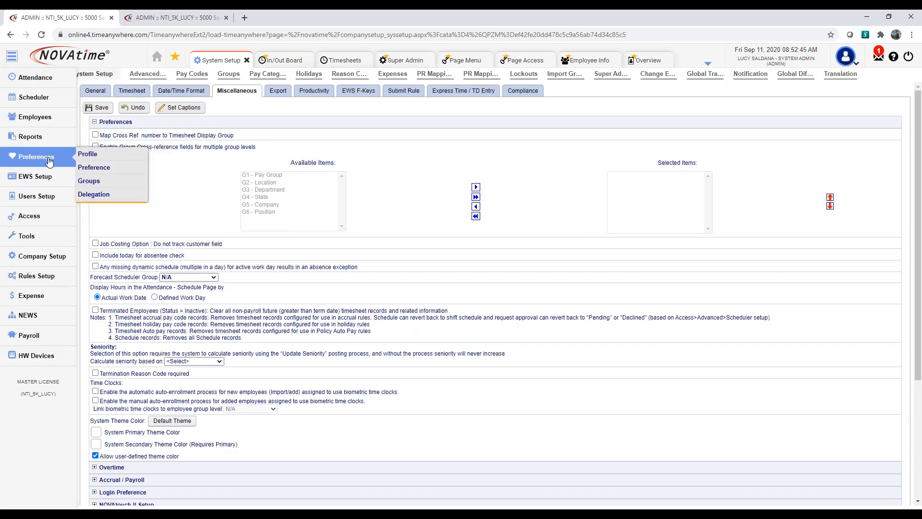
left_click(104, 170)
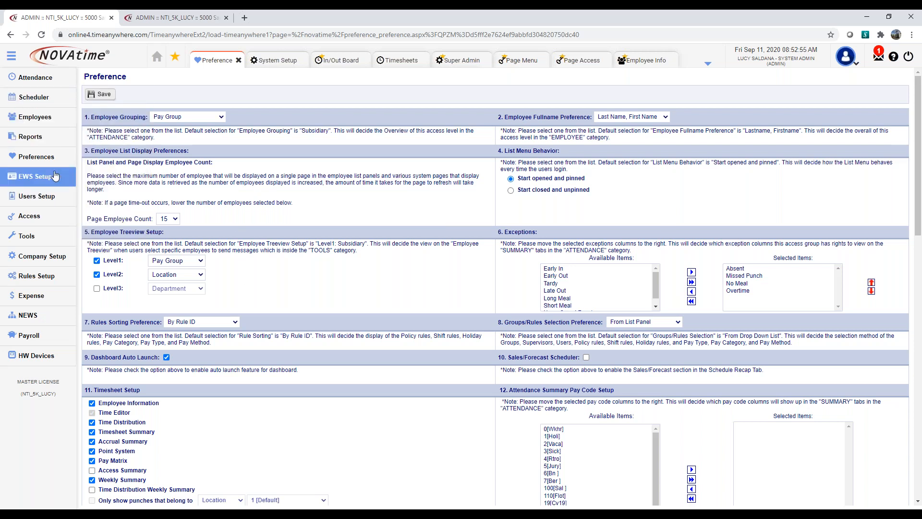
mouse_move(48, 156)
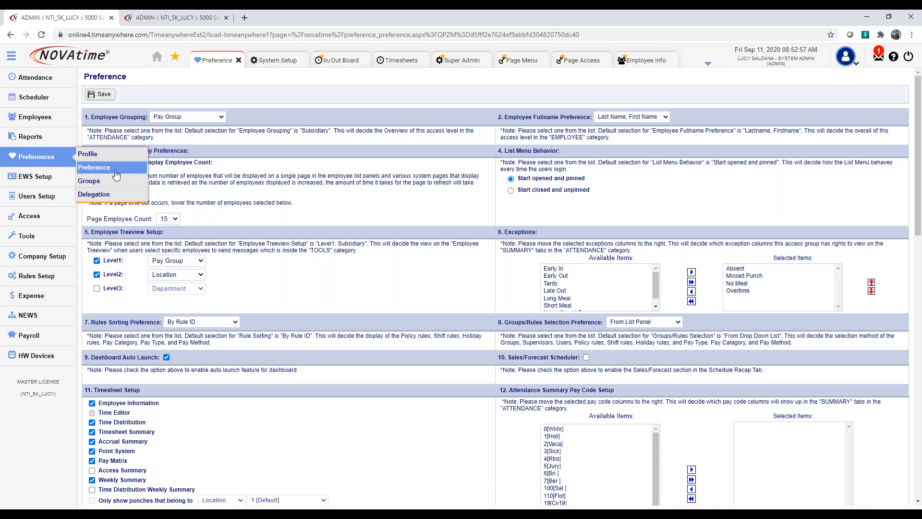
- Select all available exceptions for display, and remove Late Out, Long Meal, Short Meal and Unconfirmed Punch from the selection
left_click(691, 282)
scroll(781, 295, "down", 2)
scroll(780, 301, "up", 2)
scroll(748, 304, "down", 2)
left_click_drag(540, 234, 499, 232)
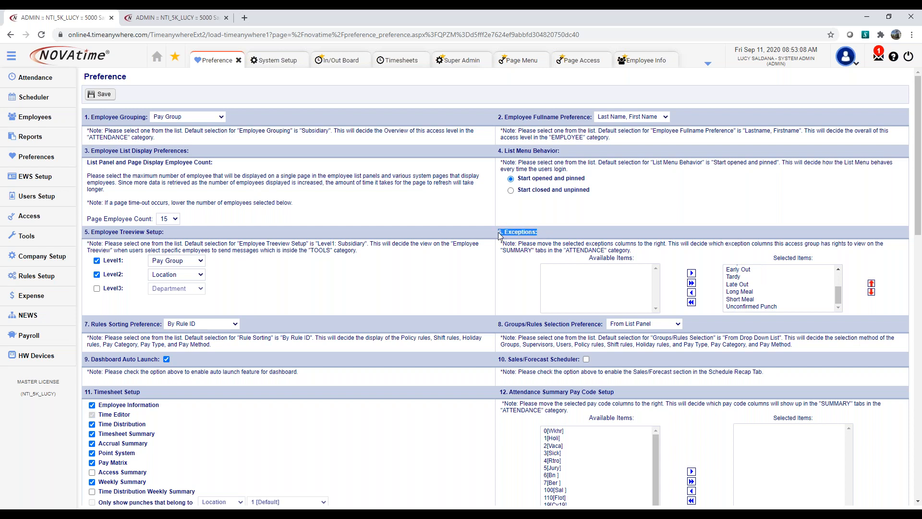
left_click(750, 285)
left_click(766, 307, "shift")
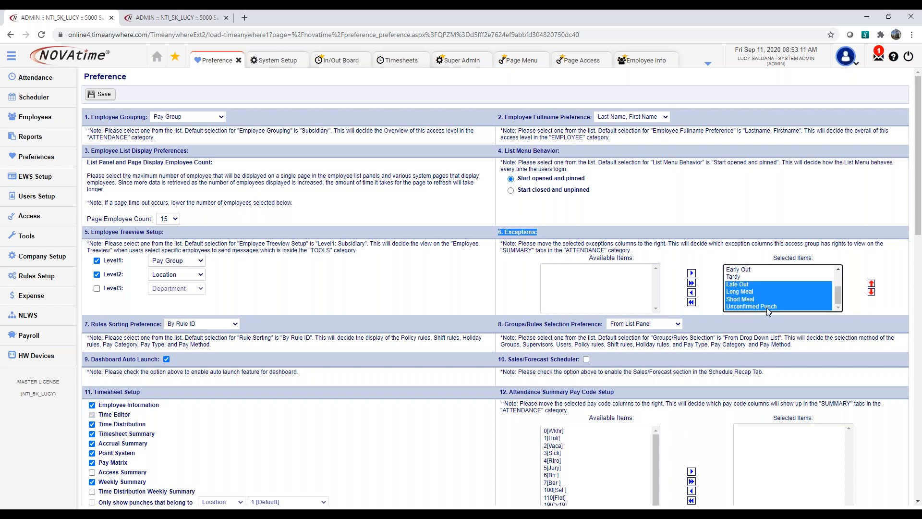
left_click(691, 292)
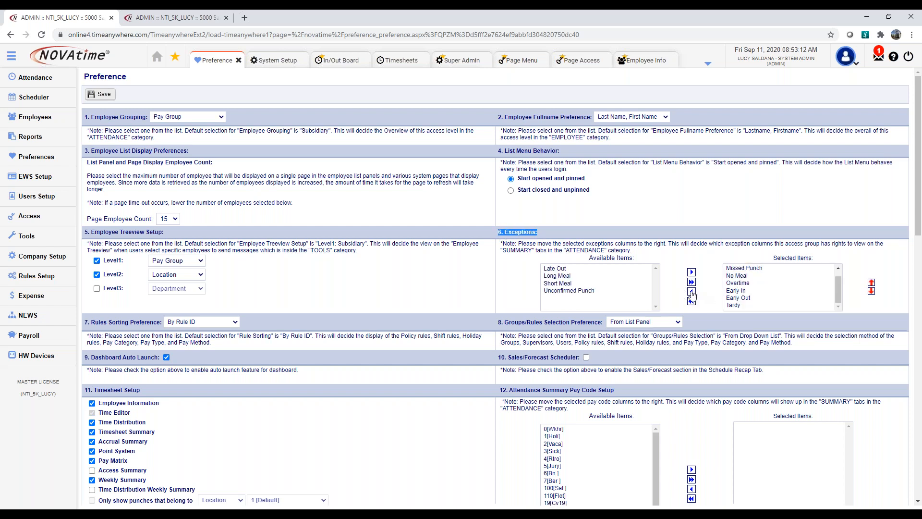
- Remove Early In and Early Out from the selected exceptions and save the preferences
left_click(744, 305)
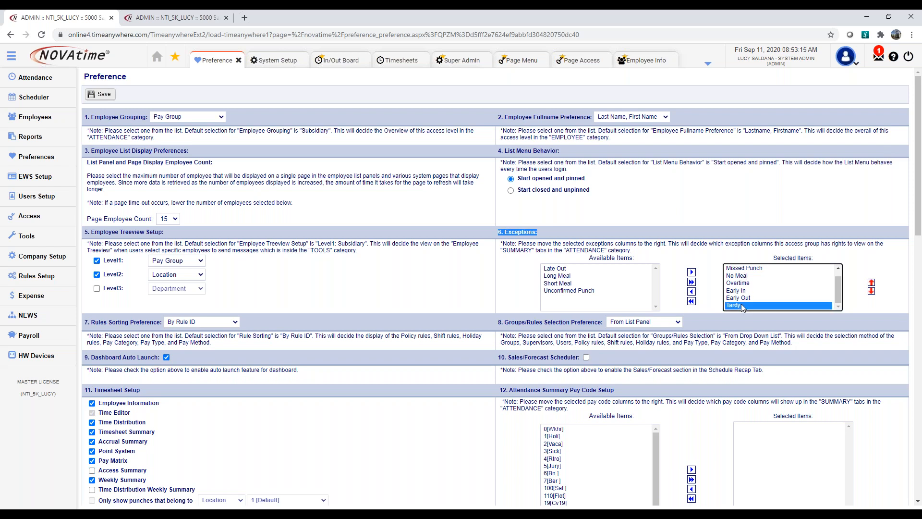
left_click(743, 299)
left_click(740, 291, "shift")
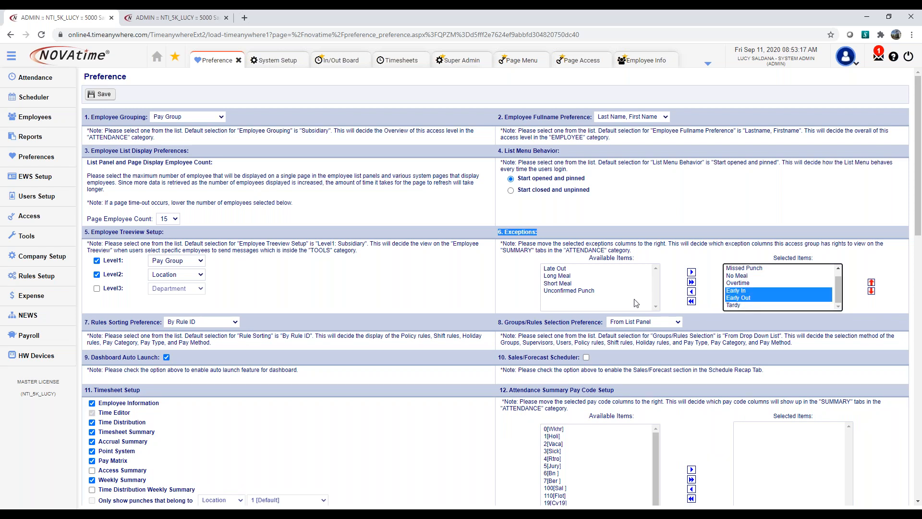
left_click(691, 292)
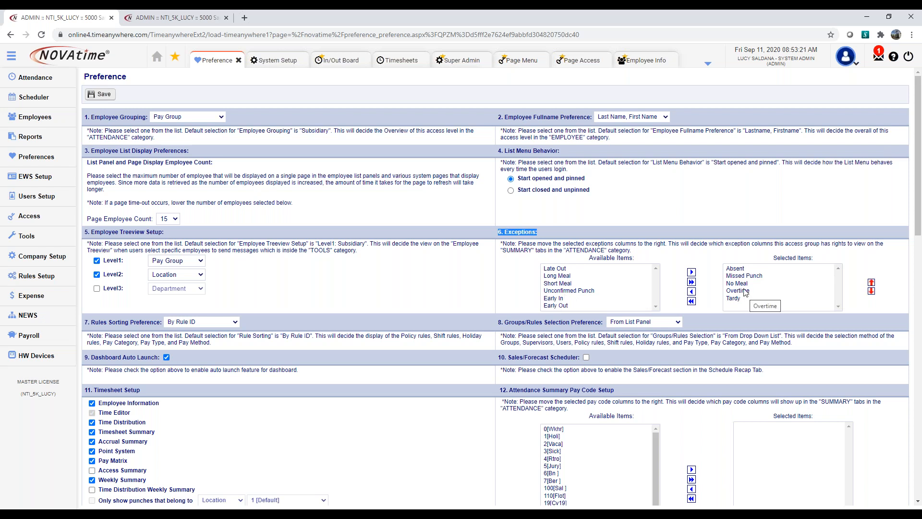
left_click(101, 95)
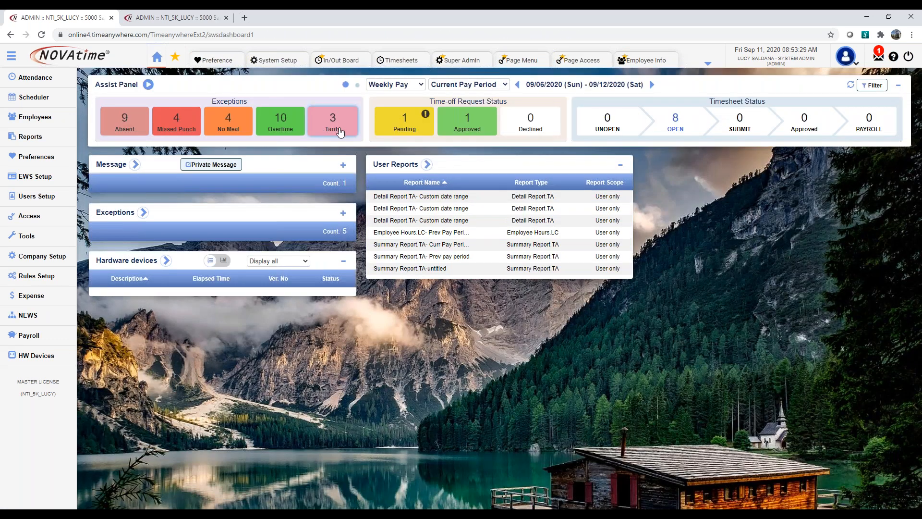
- Open the administrator's Preference page and highlight the Exceptions section heading
left_click(46, 80)
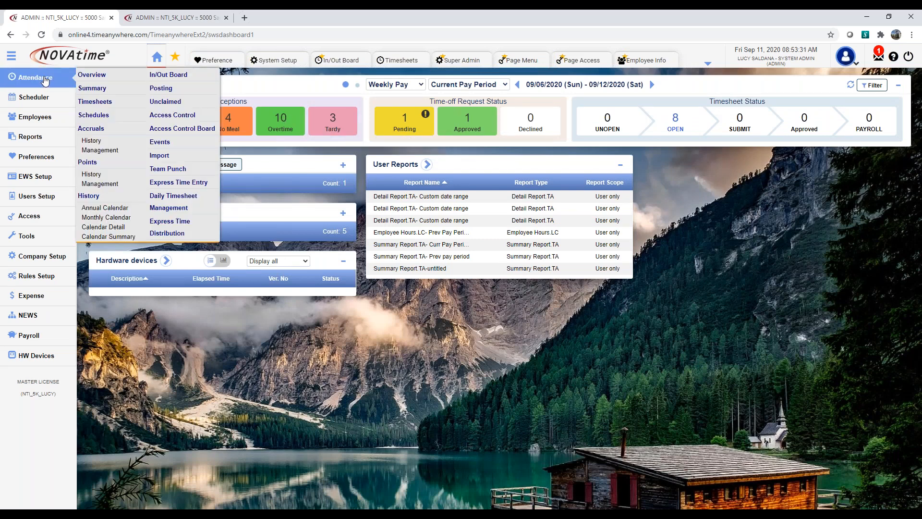
left_click(50, 162)
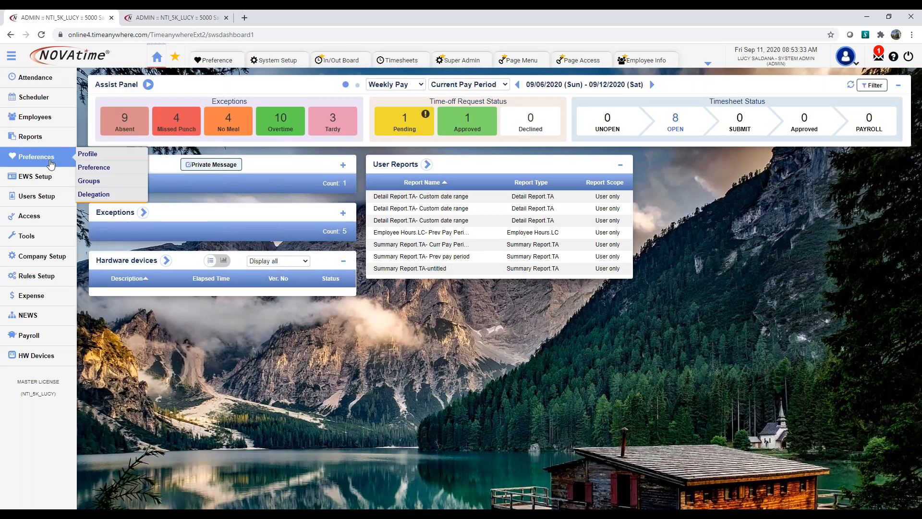
left_click(106, 169)
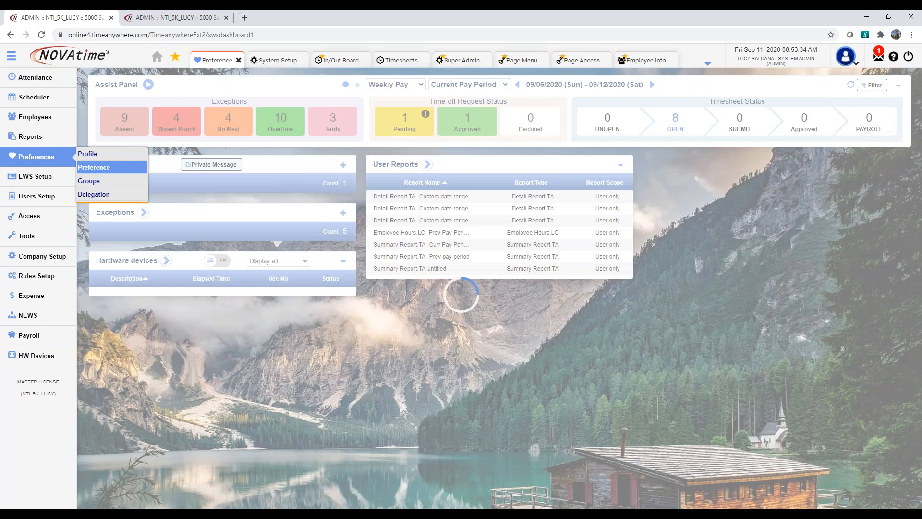
left_click_drag(545, 233, 494, 234)
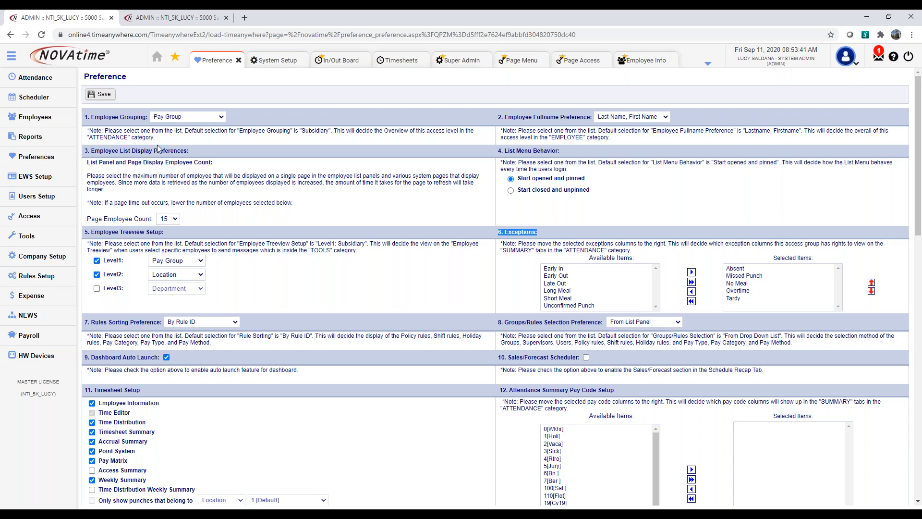
- Open the Scheduler's Template Schedules page
mouse_move(42, 92)
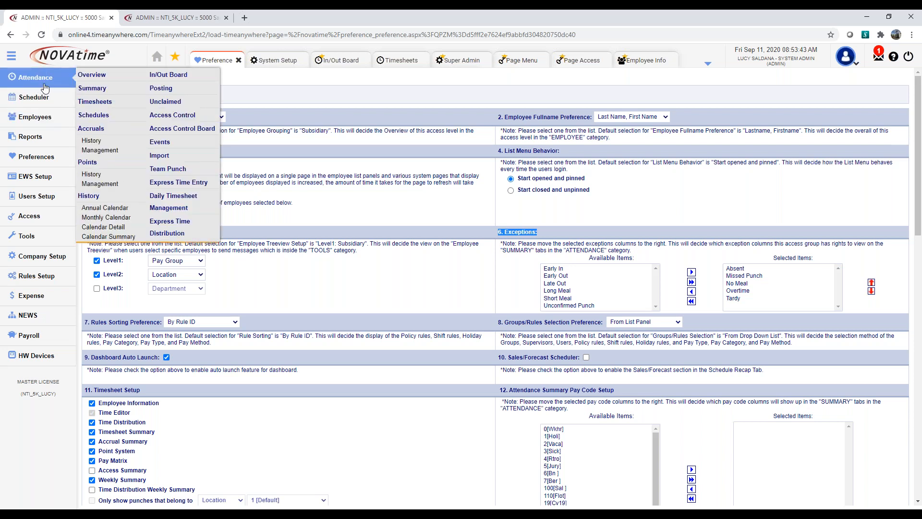
left_click(103, 109)
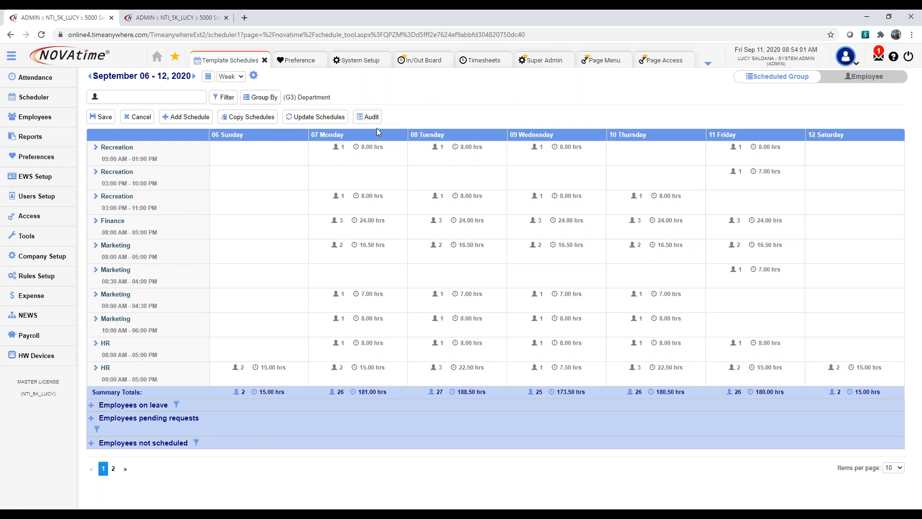
- Open the Miscellaneous system settings, collapse In/Out Board Setup and expand the Schedule section
left_click(49, 260)
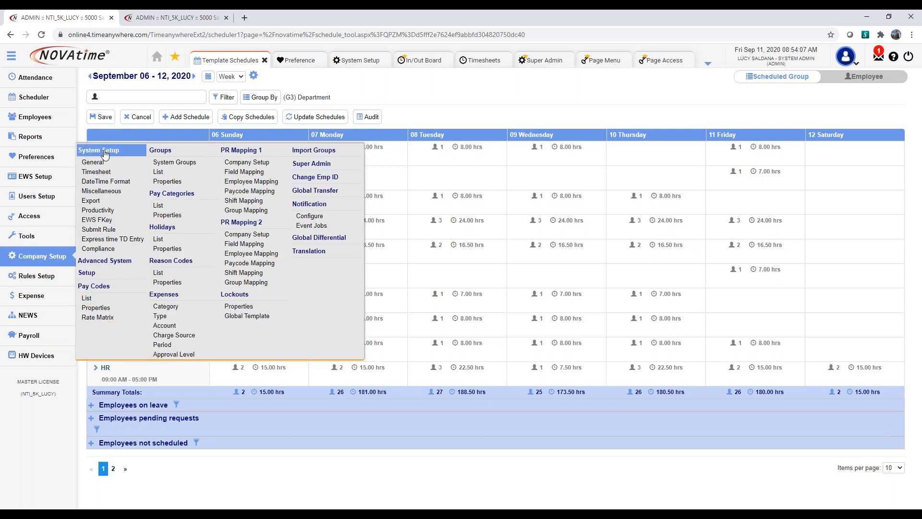
left_click(115, 196)
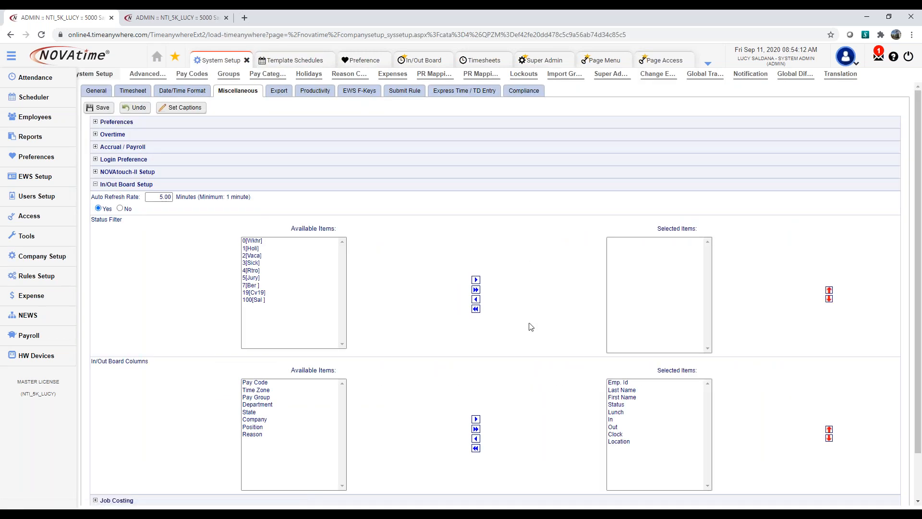
left_click(96, 185)
left_click(96, 235)
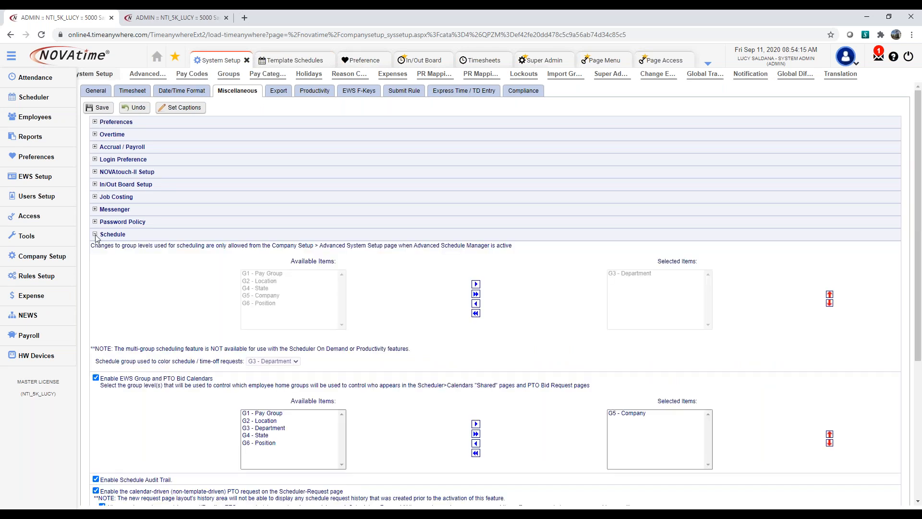
- Find the Enable Schedule Audit Trail option in the Schedule section and highlight its label
scroll(120, 262, "down", 3)
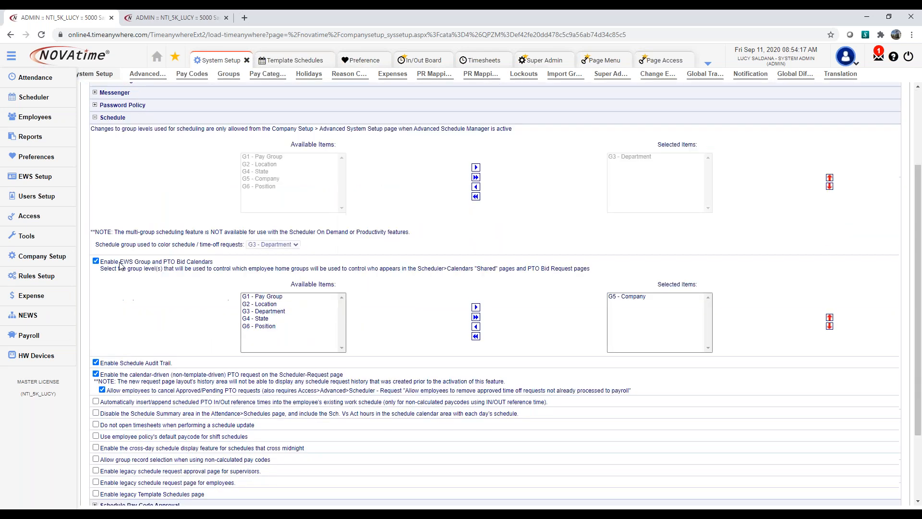
scroll(121, 266, "down", 2)
left_click_drag(173, 288, 105, 290)
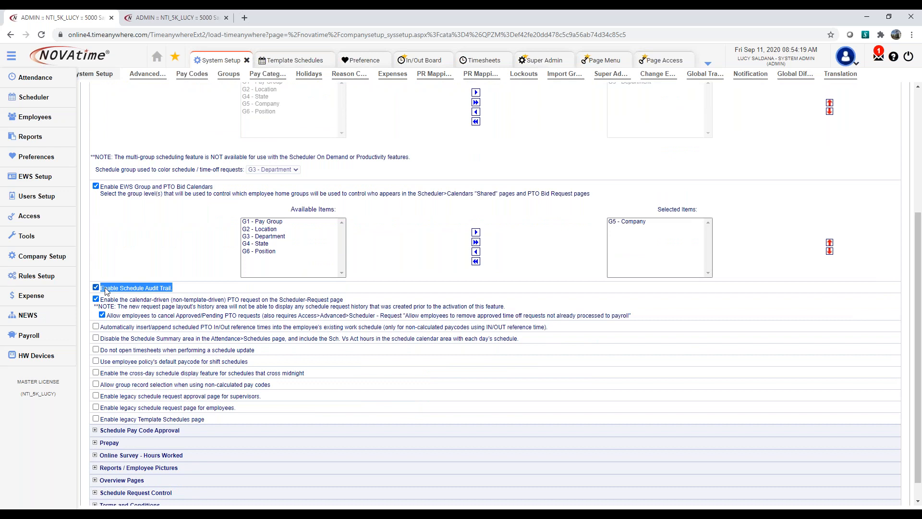
left_click(190, 292)
left_click_drag(174, 291, 107, 291)
- Switch to the second browser session and open its Template Schedules page
left_click(193, 21)
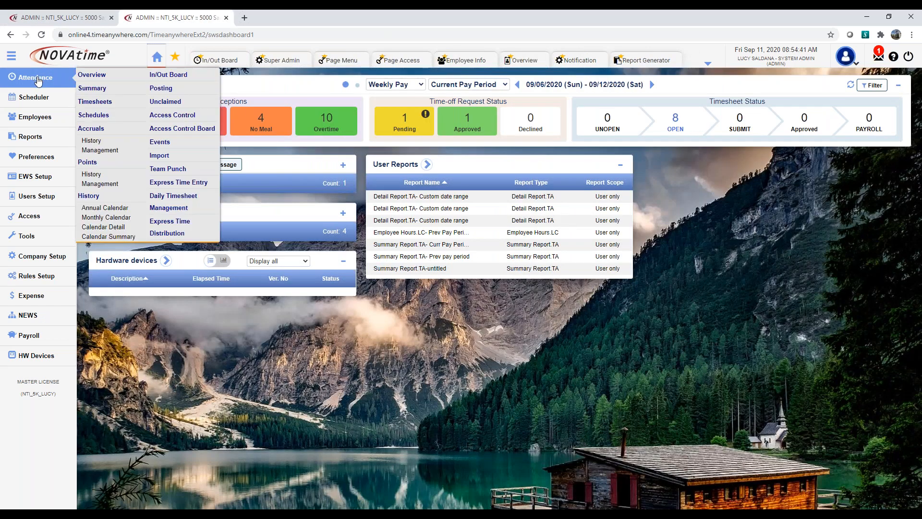
mouse_move(33, 97)
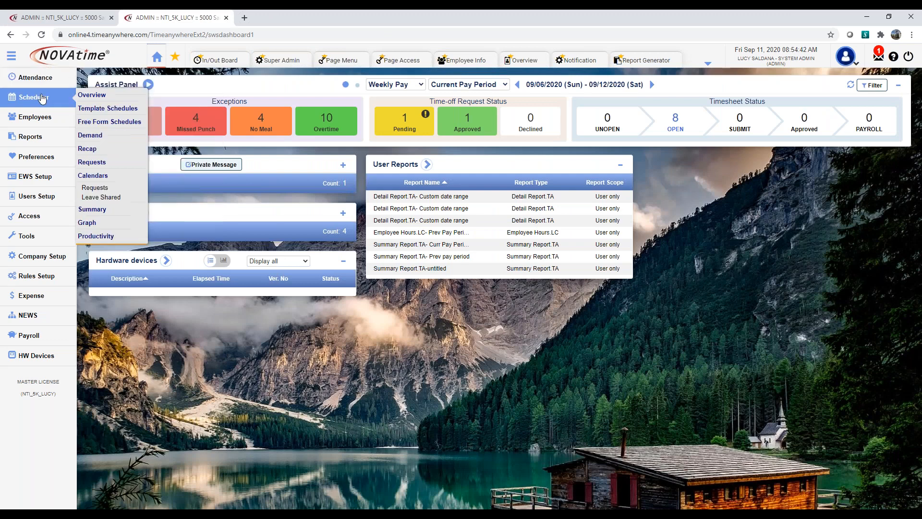
left_click(131, 110)
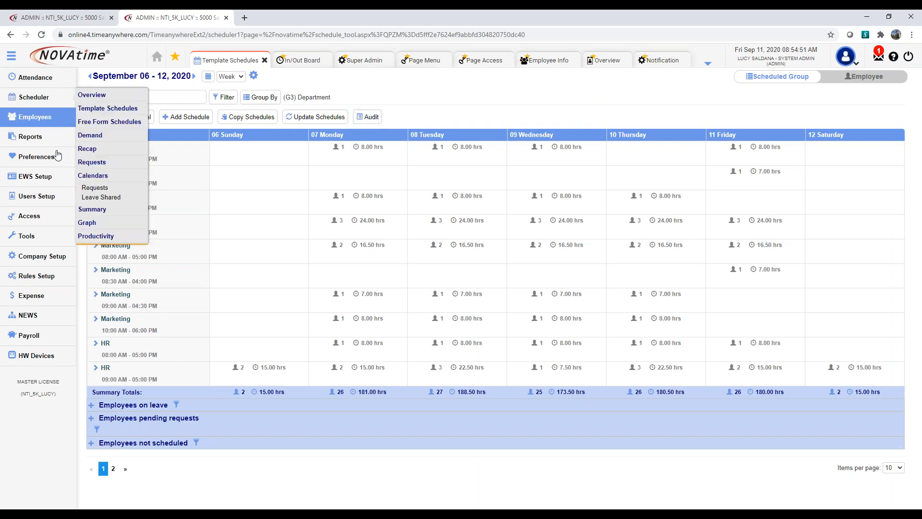
- Open the personal Settings page, set the primary theme color to purple and save
left_click(856, 62)
left_click(827, 98)
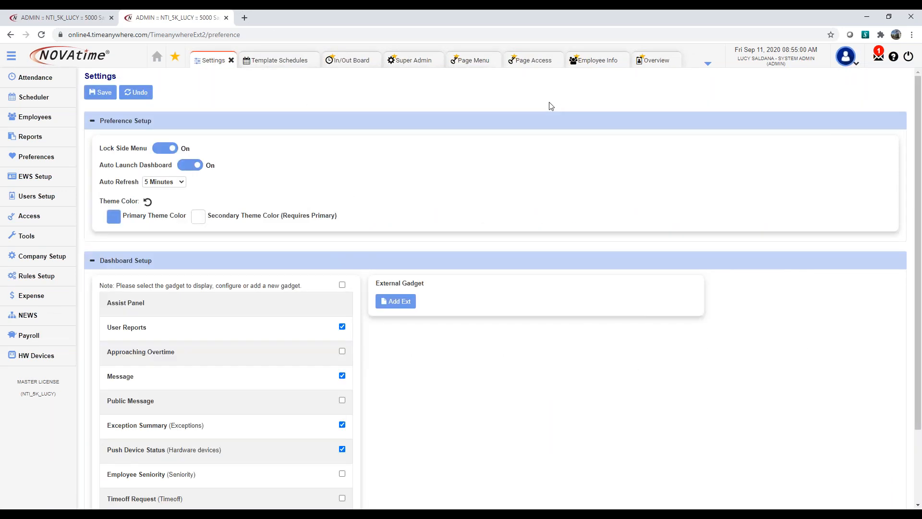
left_click(114, 217)
left_click(178, 292)
left_click(205, 292)
left_click(304, 194)
left_click(100, 92)
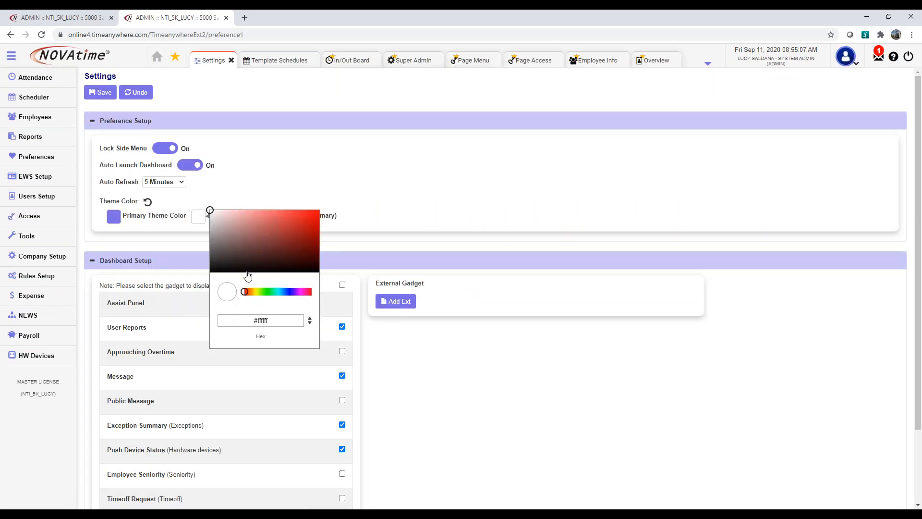
- Set the secondary theme color to a dark blue shade and save the settings
left_click(273, 291)
left_click(282, 292)
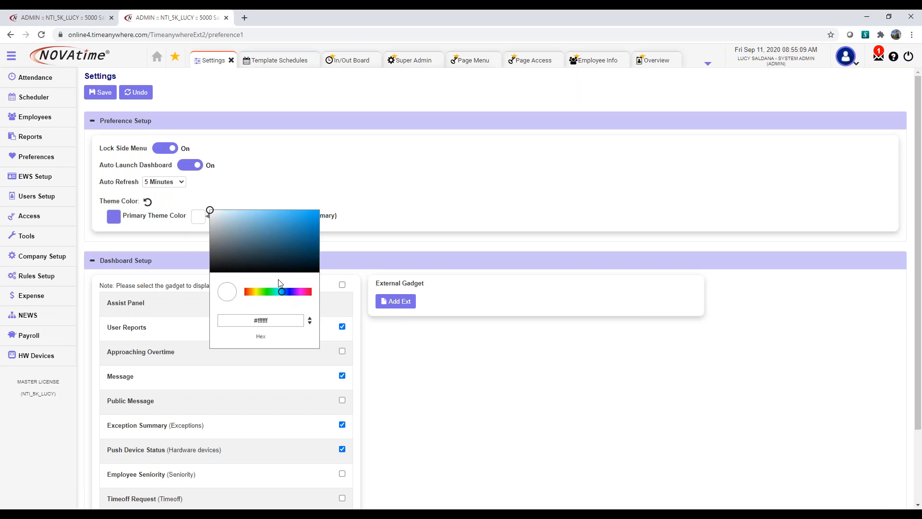
left_click(270, 248)
left_click(295, 175)
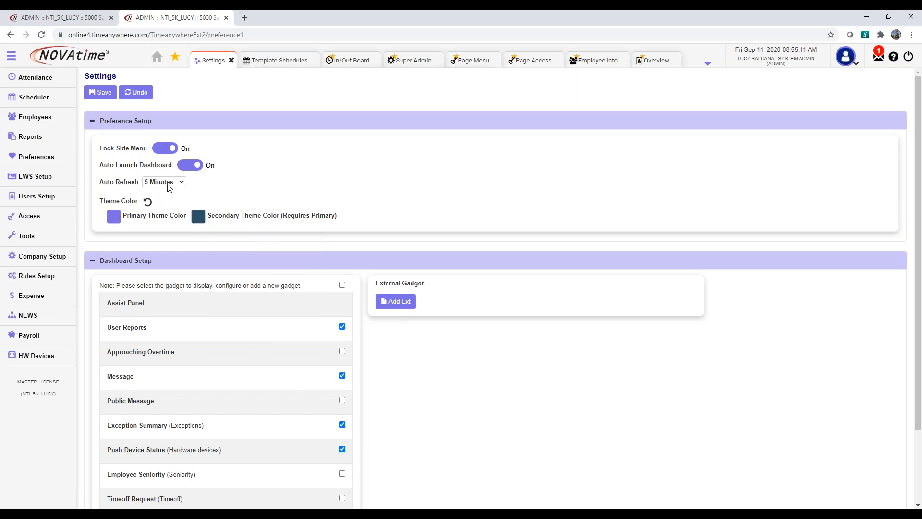
left_click(114, 93)
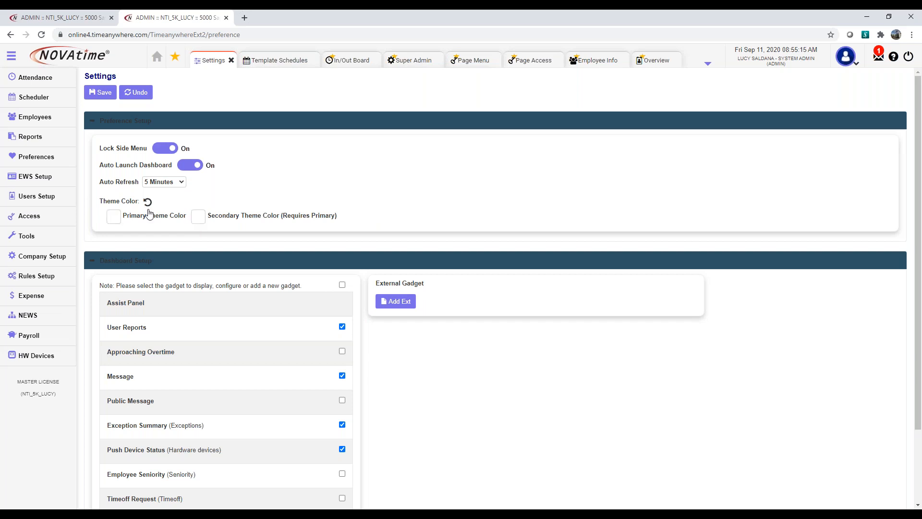
- Reset the theme colors to the default and save the settings
left_click(105, 95)
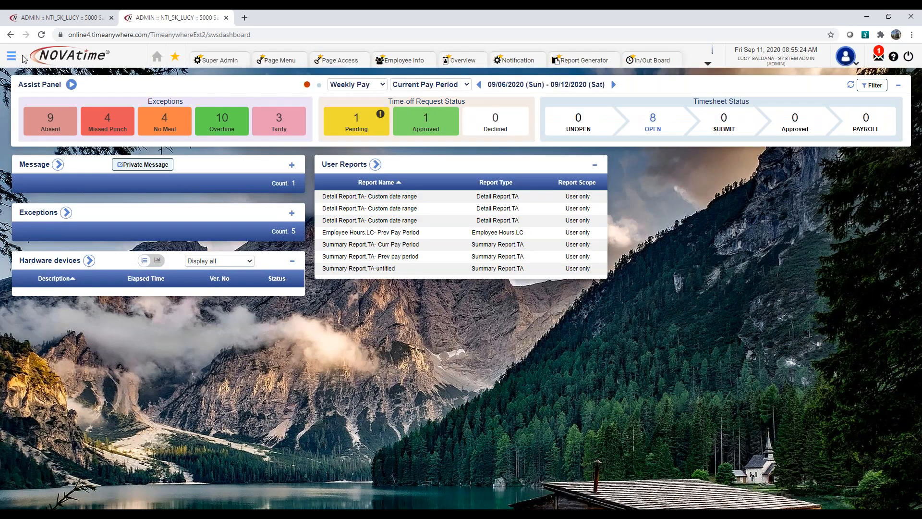
- Restore the navigation sidebar and review the Allow user-defined theme color option in the Preferences section of the Miscellaneous system settings
left_click(13, 57)
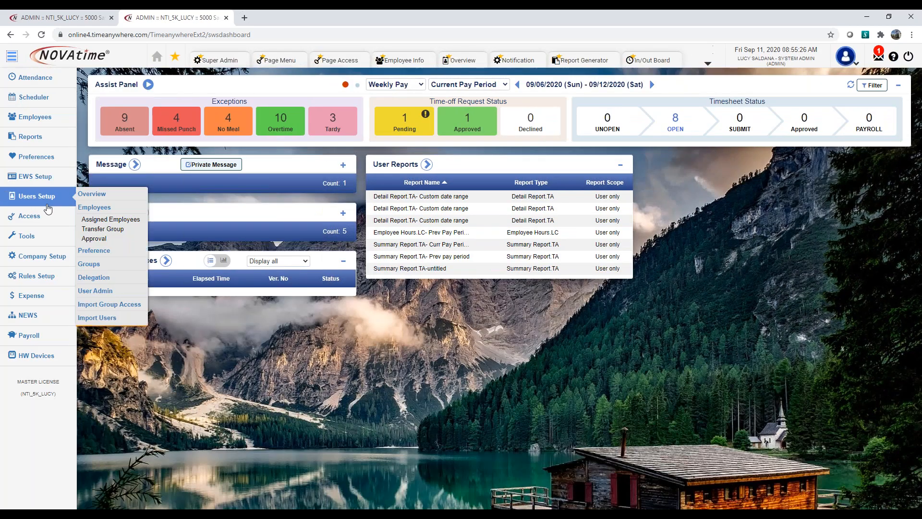
mouse_move(48, 262)
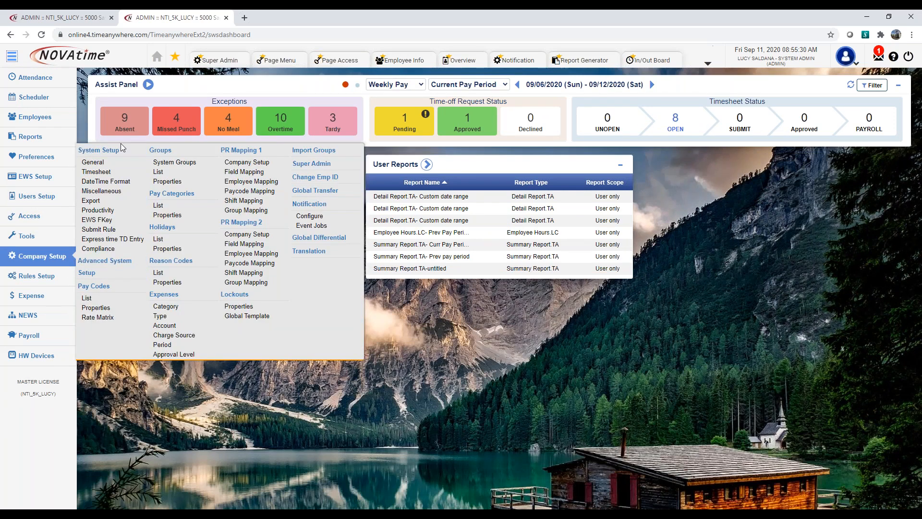
left_click(122, 192)
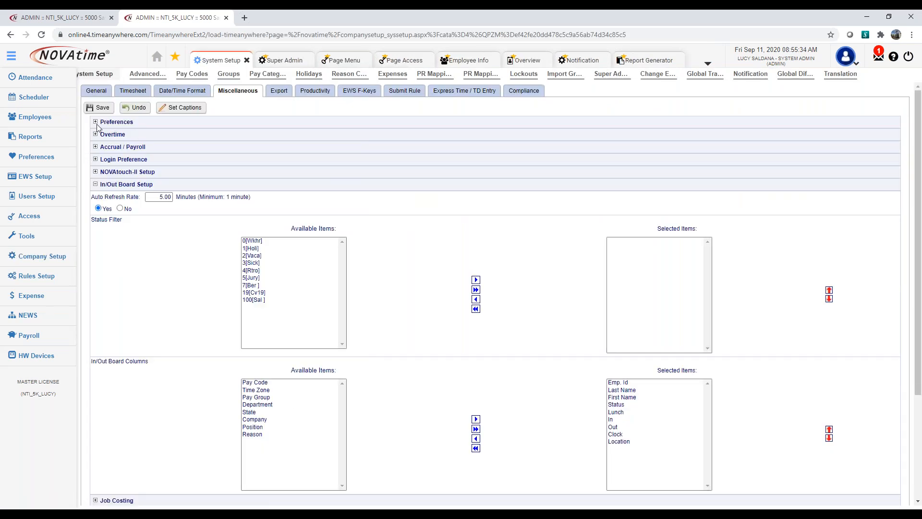
left_click(95, 123)
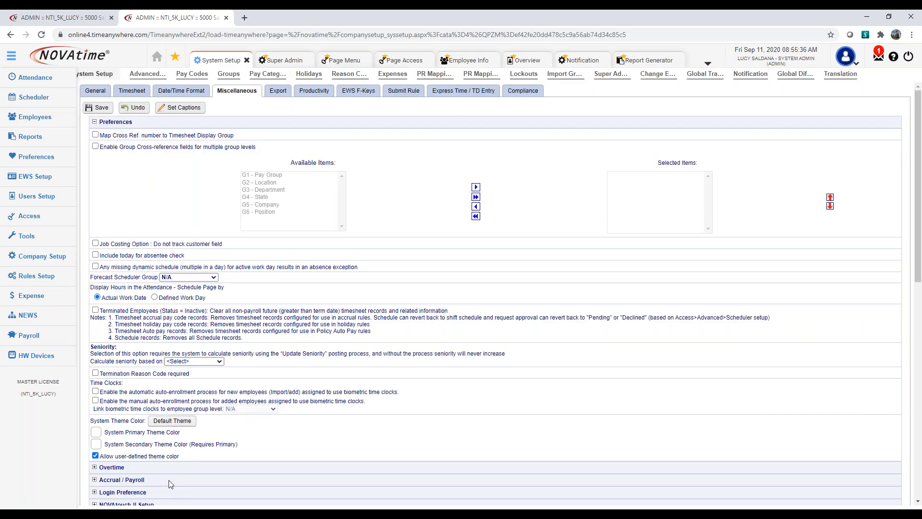
left_click_drag(189, 461, 106, 460)
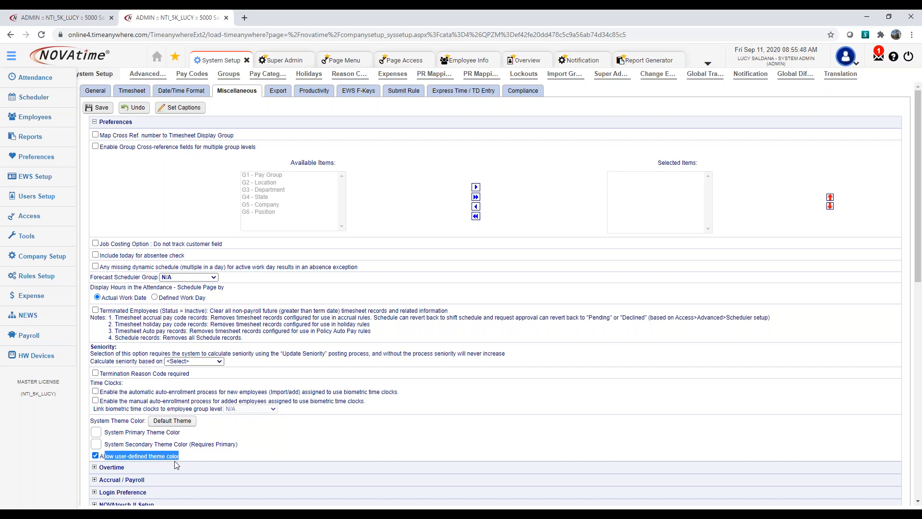
left_click(194, 458)
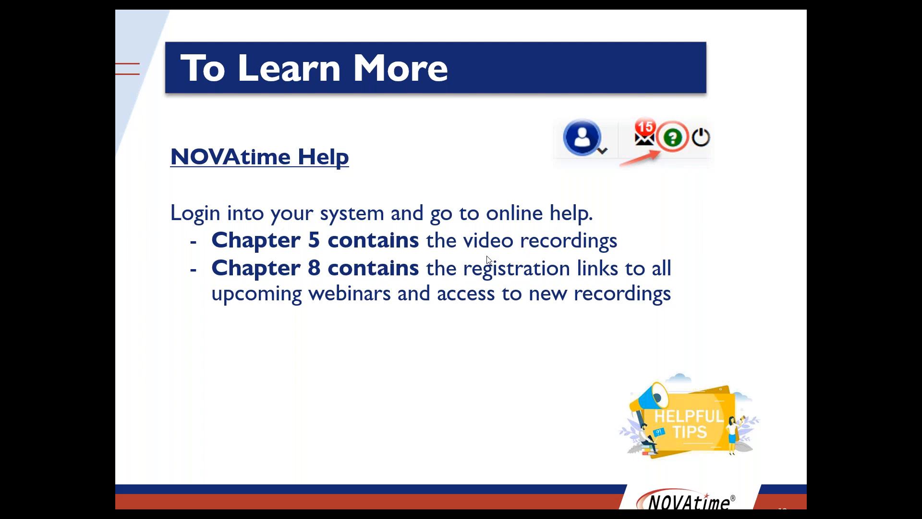
left_click(509, 313)
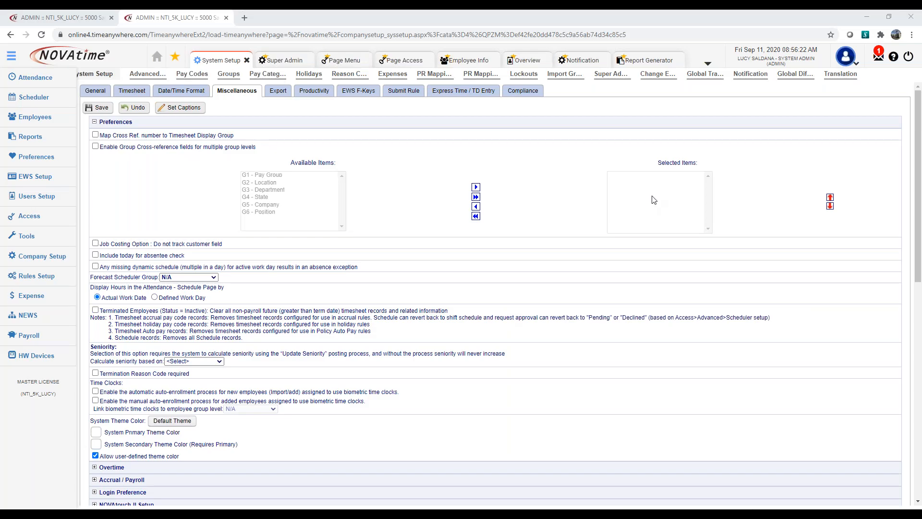
- Open the online help in a maximized window, collapse Chapter 2 and expand Chapter 5: Video Learning Library
left_click(893, 57)
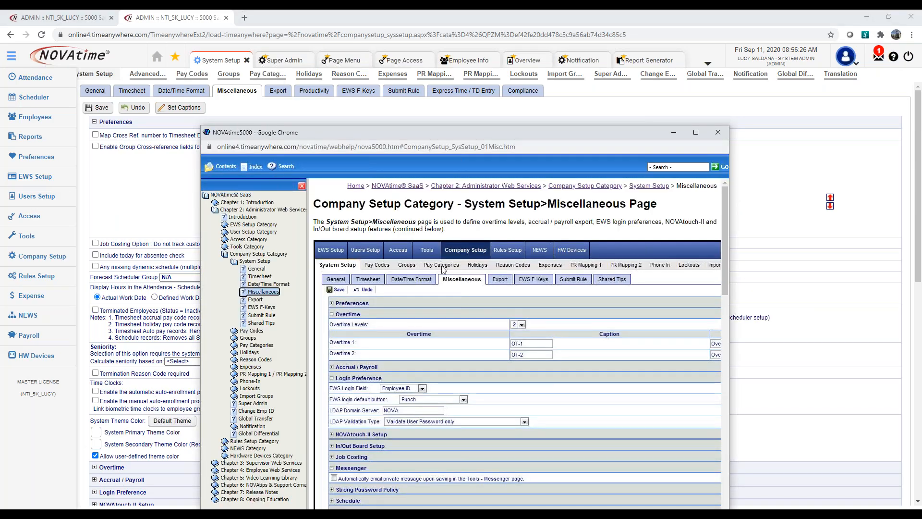
left_click(696, 133)
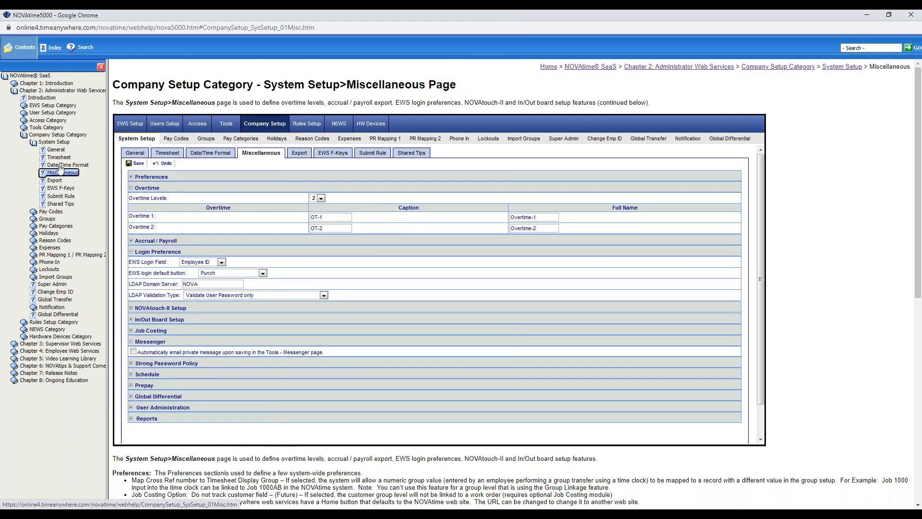
left_click(45, 136)
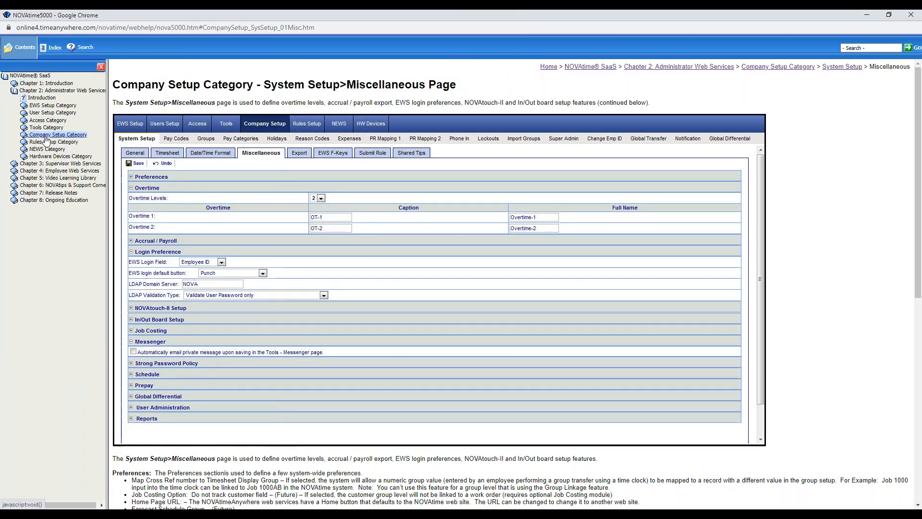
left_click(43, 91)
left_click(58, 112)
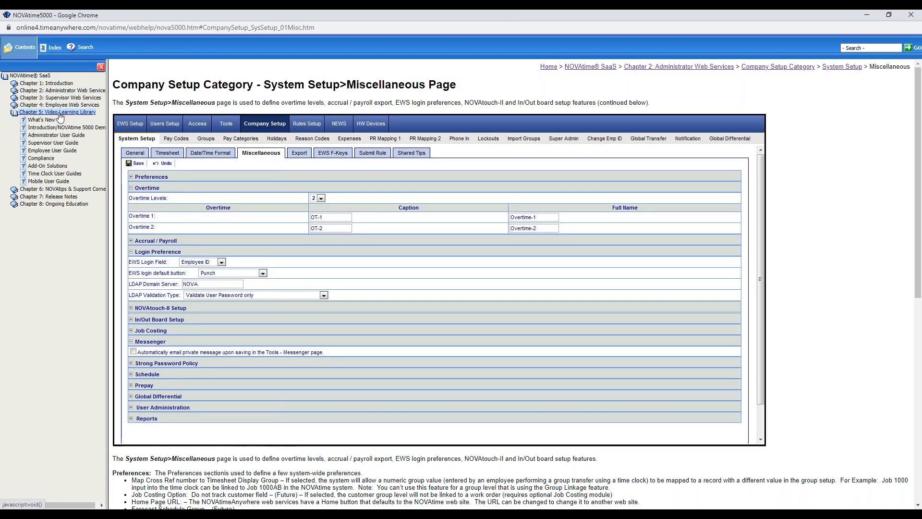
- Look through the What's New, Administrator User Guide, Supervisor User Guide and Employee User Guide pages
left_click(41, 120)
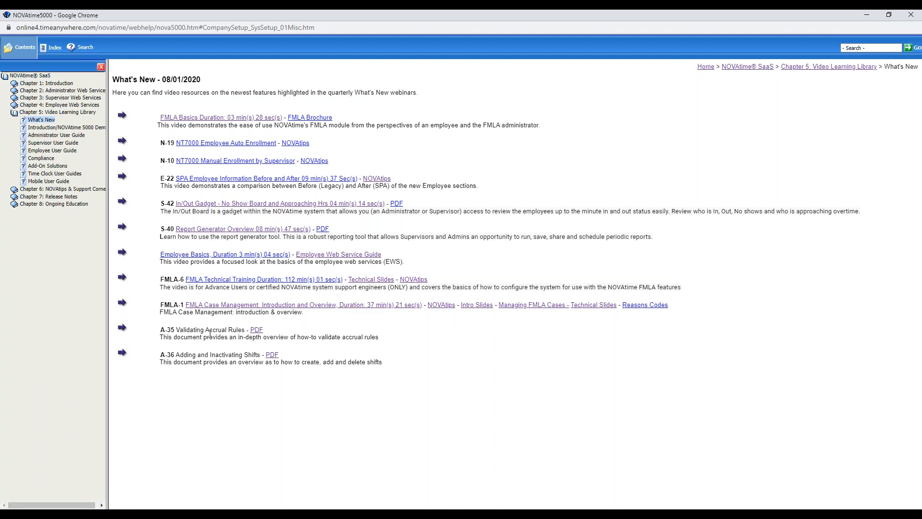
left_click(56, 135)
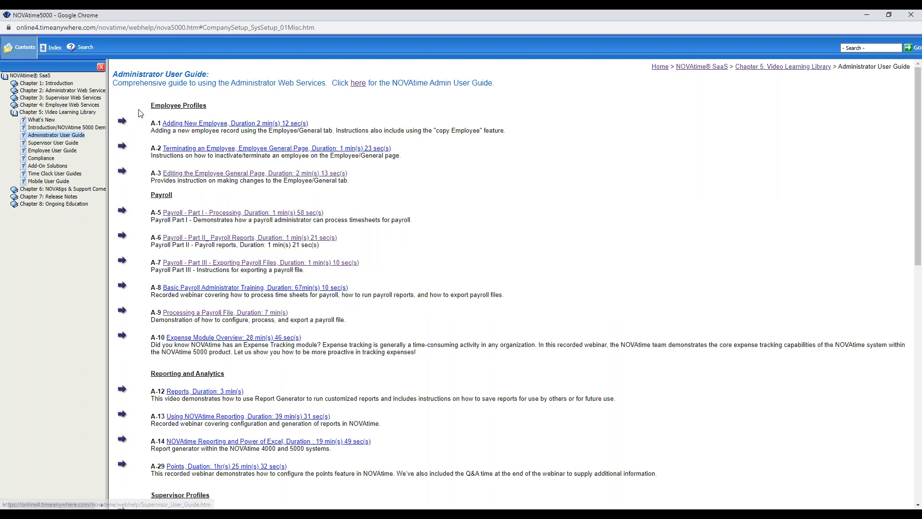
left_click(56, 143)
left_click(55, 150)
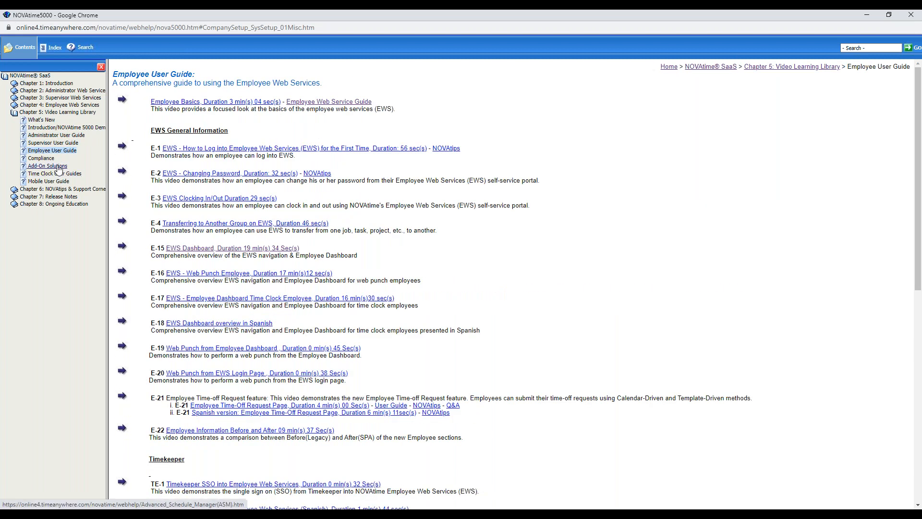
- Expand Chapter 8: Ongoing Education and open the NOVAtime University and Marketing Webinars page
left_click(55, 204)
left_click(68, 212)
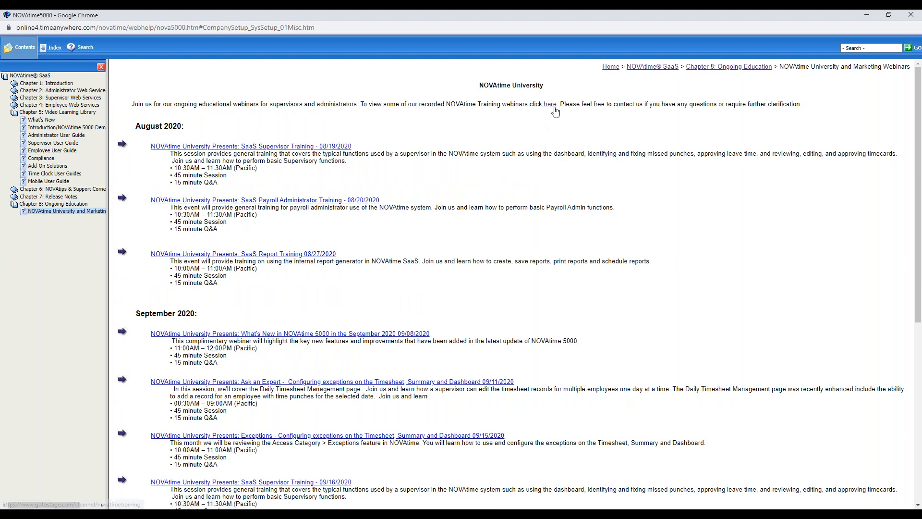
- Open the recorded NOVAtime Training webinars channel linked in the introduction of the NOVAtime University page
left_click_drag(560, 104, 451, 106)
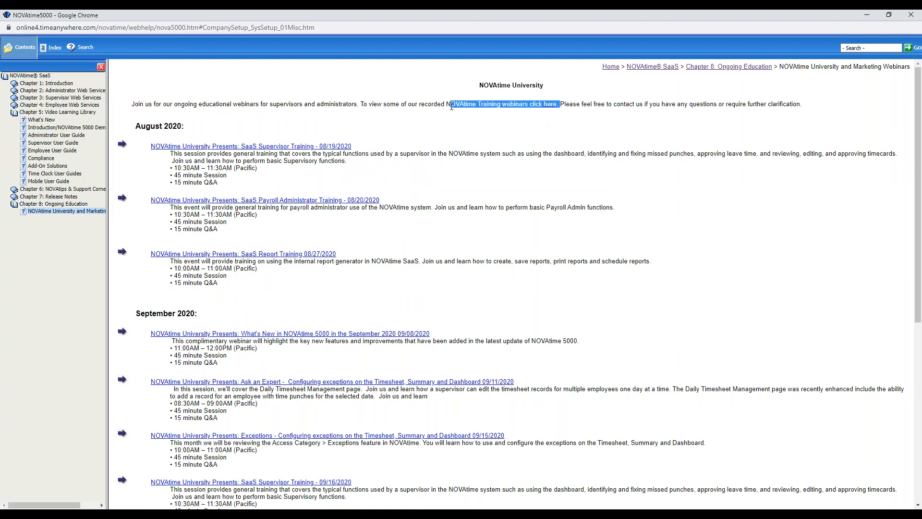
left_click(482, 128)
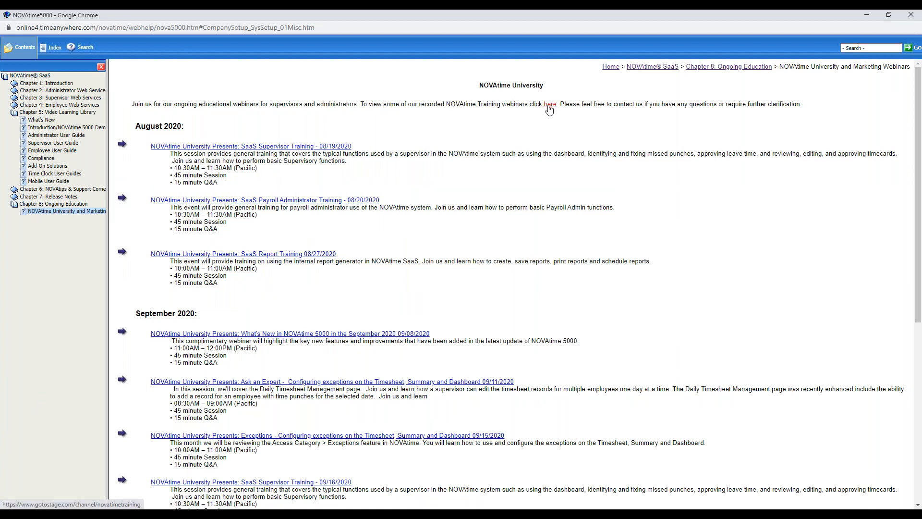
left_click(549, 105)
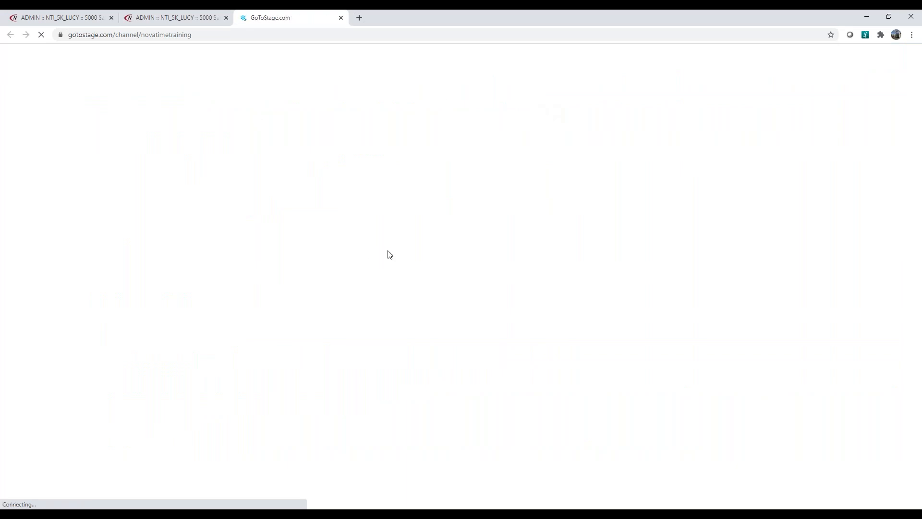
- Look through the channel's recorded videos, including the CarePoint, NT8000 hardware, FMLA, Basic Administrator Training and Administrator series
scroll(362, 317, "down", 2)
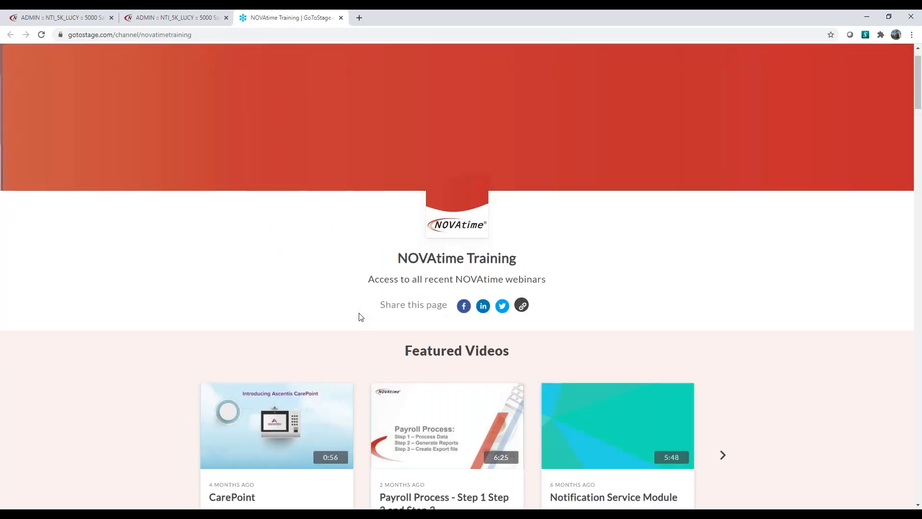
scroll(361, 317, "down", 7)
scroll(362, 317, "down", 6)
scroll(504, 308, "down", 1)
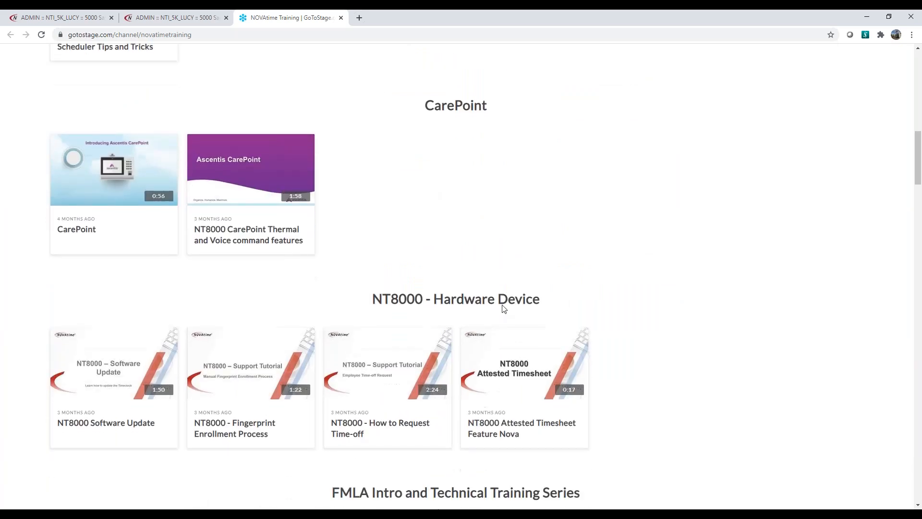
scroll(504, 309, "down", 3)
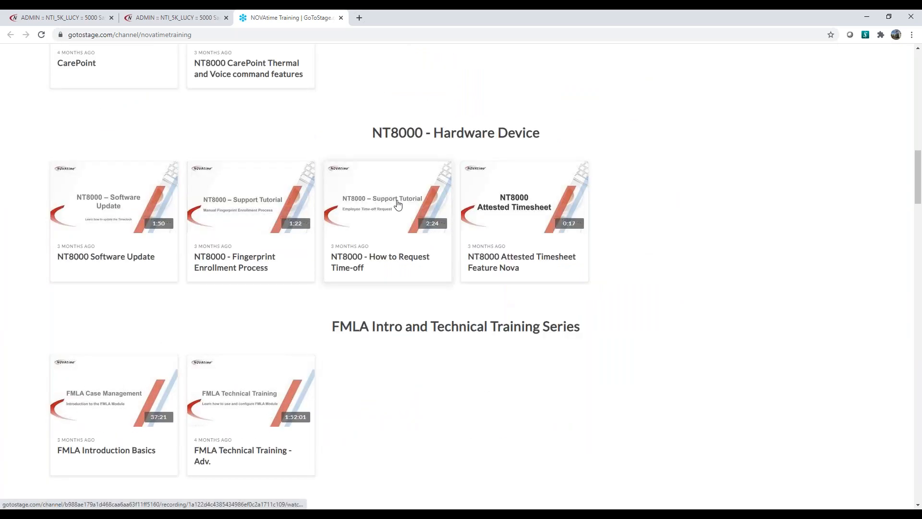
scroll(398, 204, "down", 3)
scroll(321, 226, "down", 3)
scroll(321, 227, "up", 3)
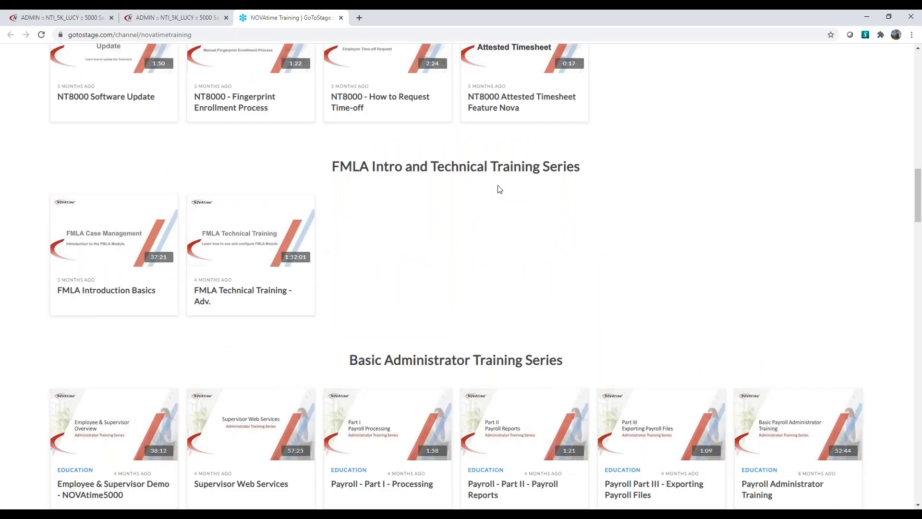
scroll(426, 260, "down", 3)
scroll(457, 292, "down", 1)
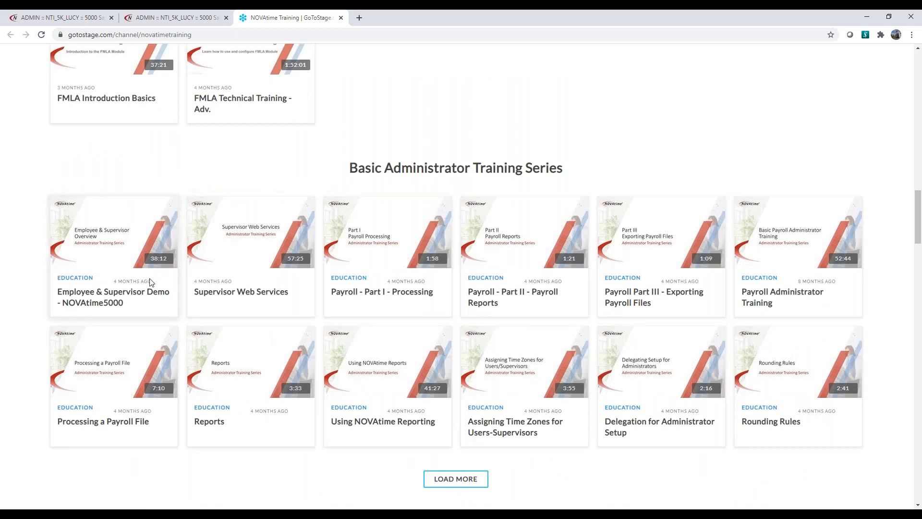
scroll(515, 348, "down", 2)
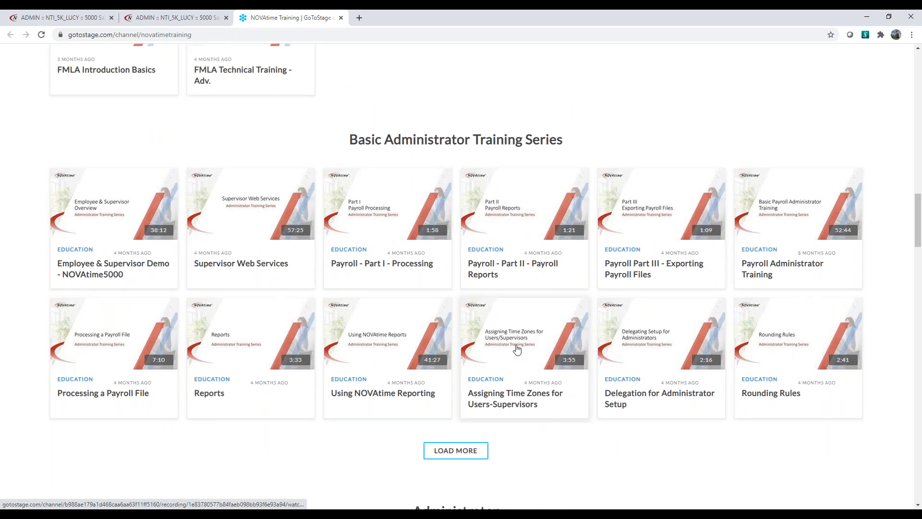
scroll(510, 346, "down", 8)
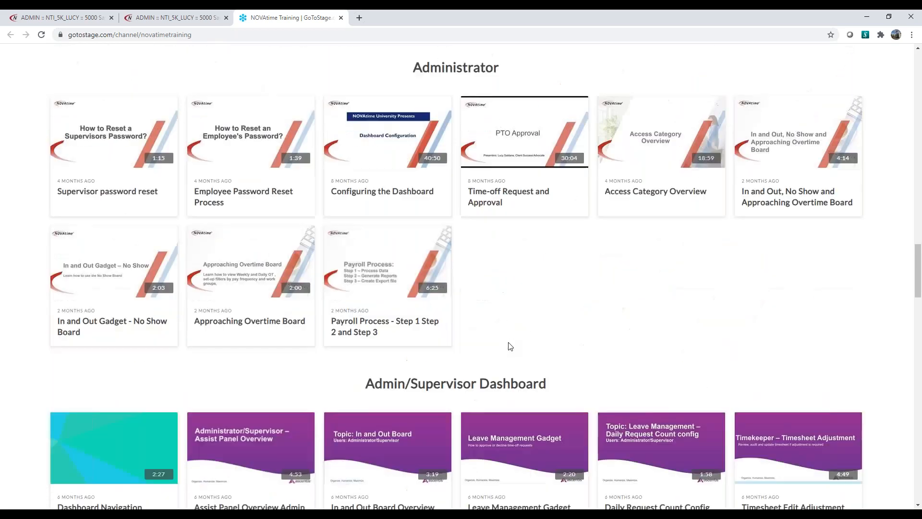
scroll(510, 346, "up", 20)
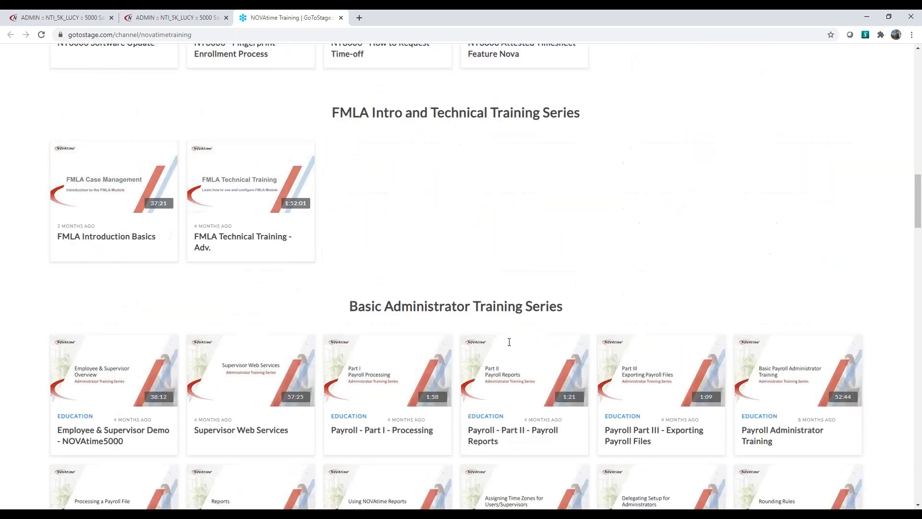
scroll(509, 342, "up", 5)
key("alt+Tab")
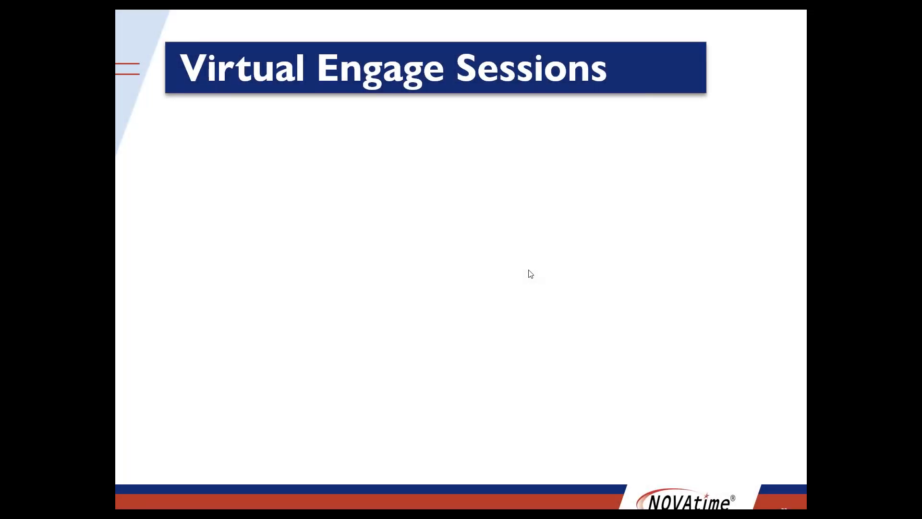
key("Right")
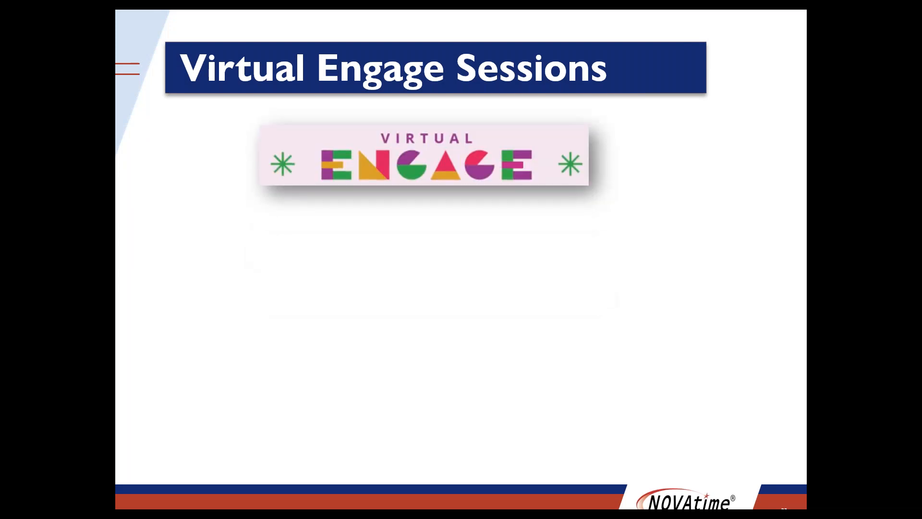
key("Right")
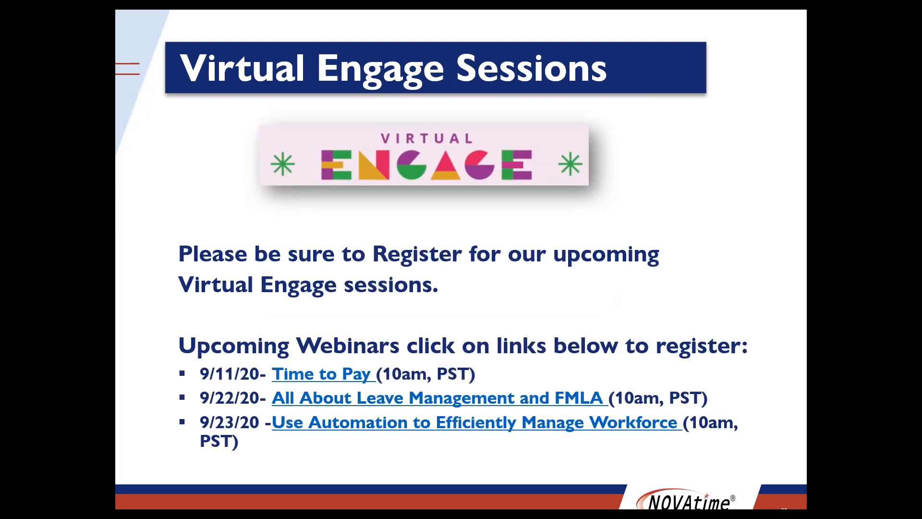